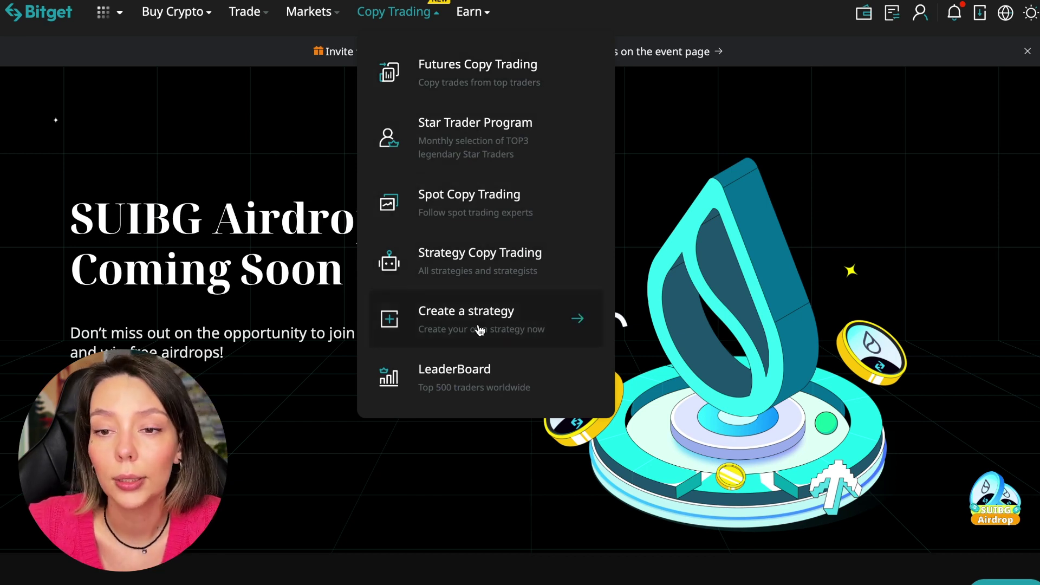
Step: Open the top-500 traders LeaderBoard and review its weekly ranking table of win rates and ROI
click(478, 373)
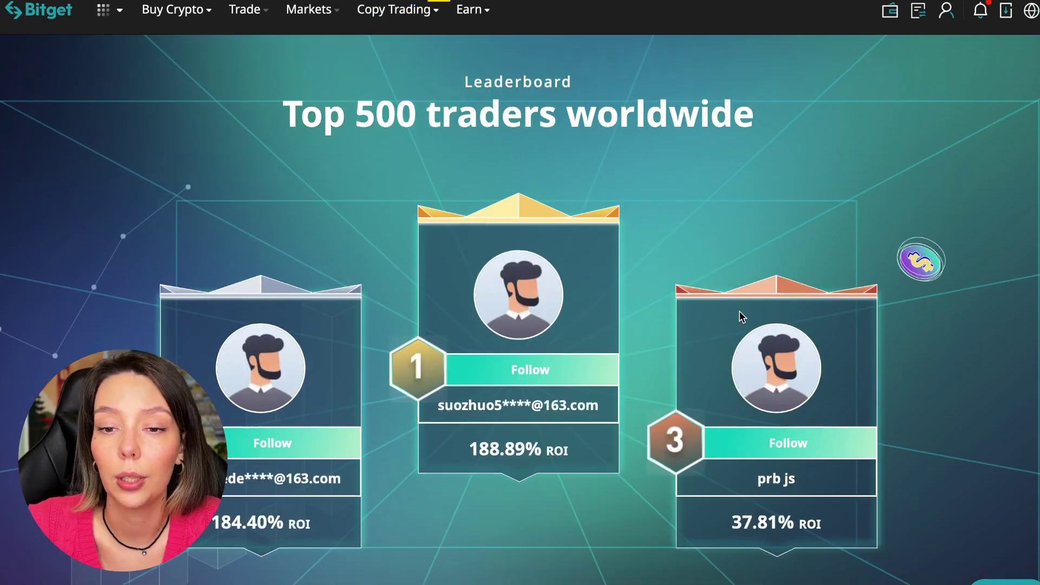
scroll(740, 316, down, 3)
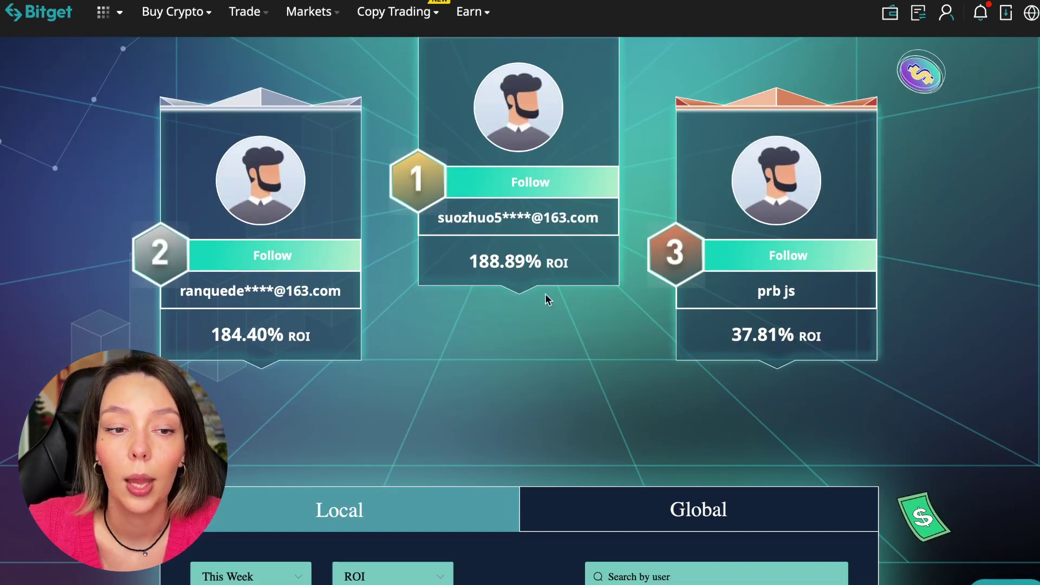
scroll(570, 362, down, 3)
scroll(569, 358, down, 2)
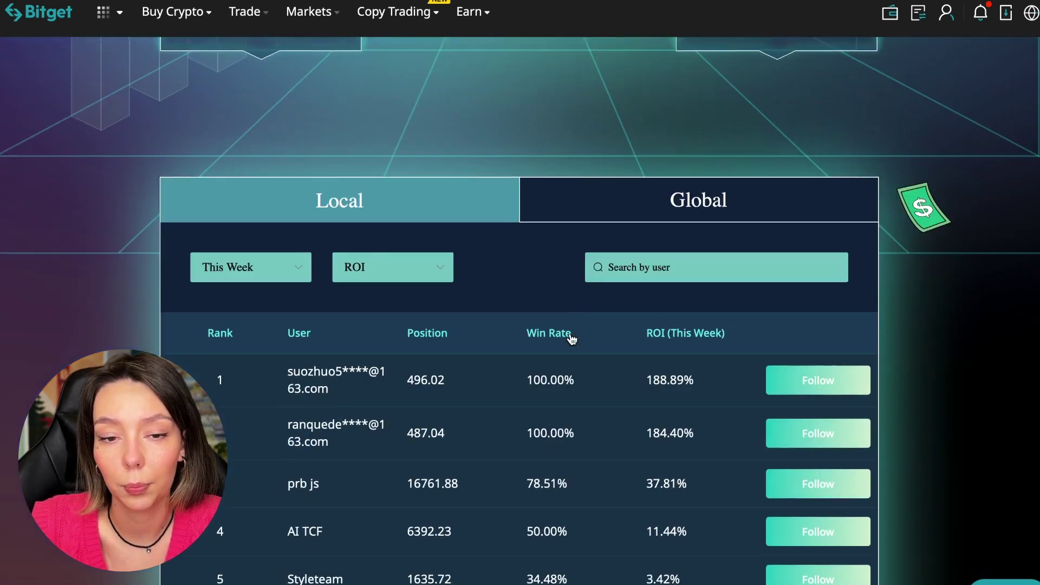
scroll(571, 333, down, 3)
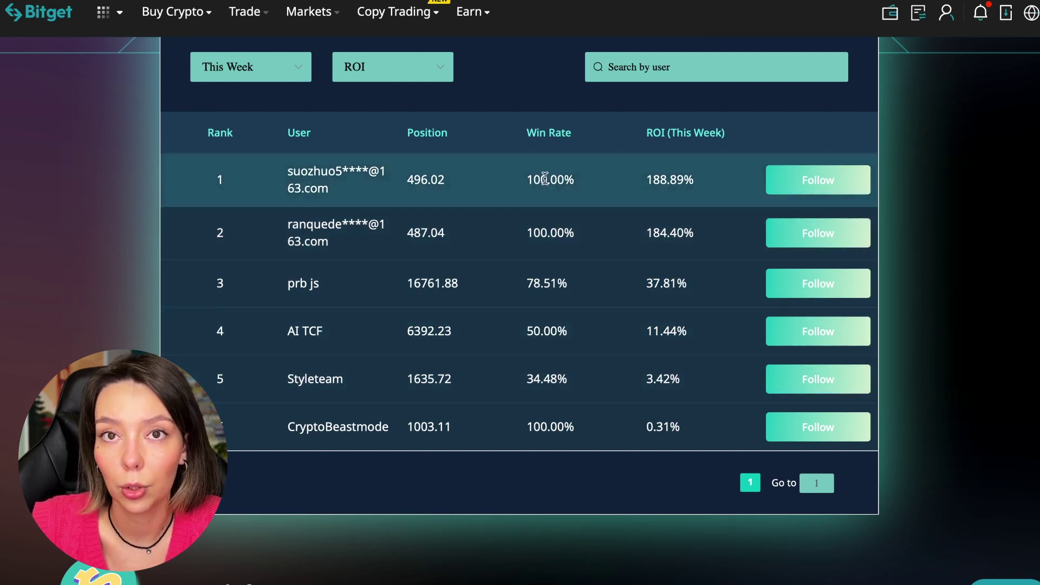
drag(526, 189, 580, 180)
click(581, 181)
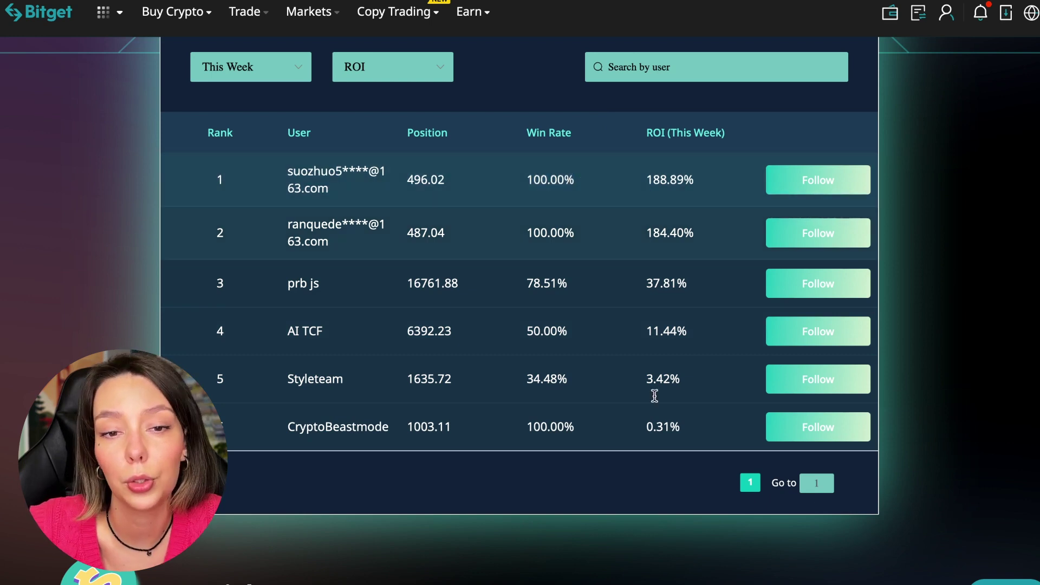
scroll(653, 423, down, 1)
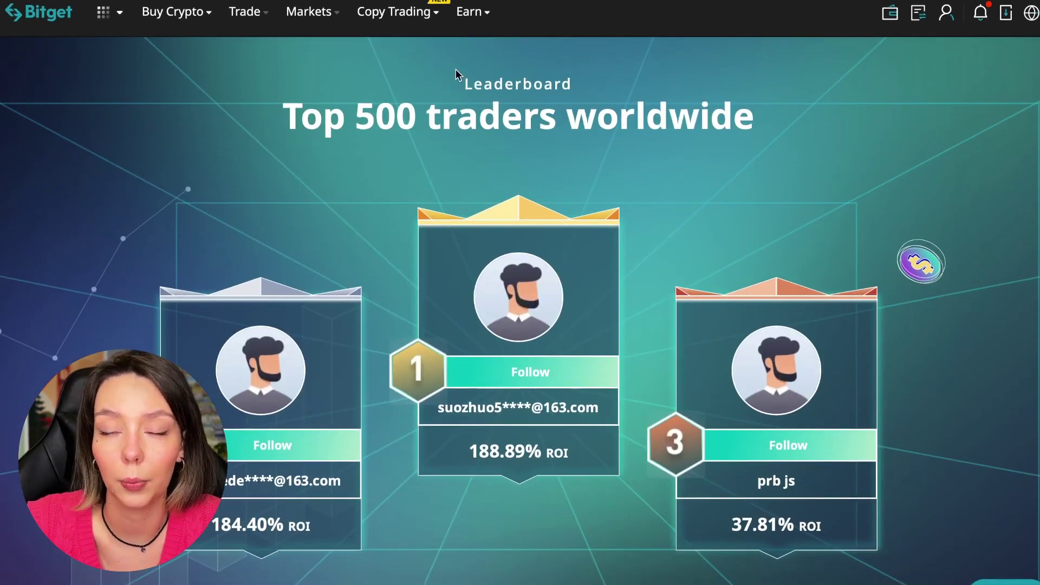
Step: Open futures Top Traders, compare with Spot traders, and browse the Highest ROI trader cards
click(449, 75)
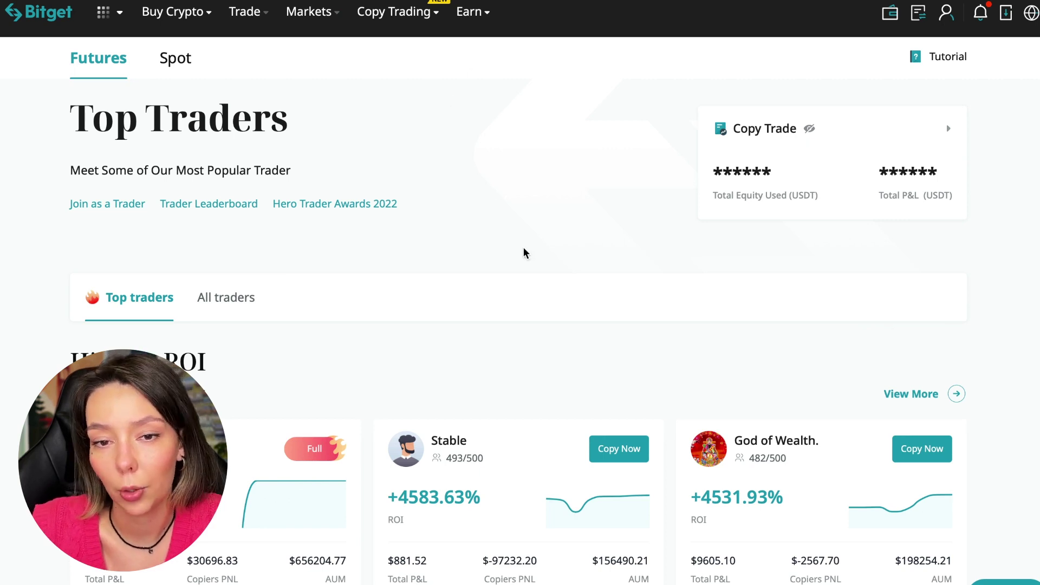
click(182, 72)
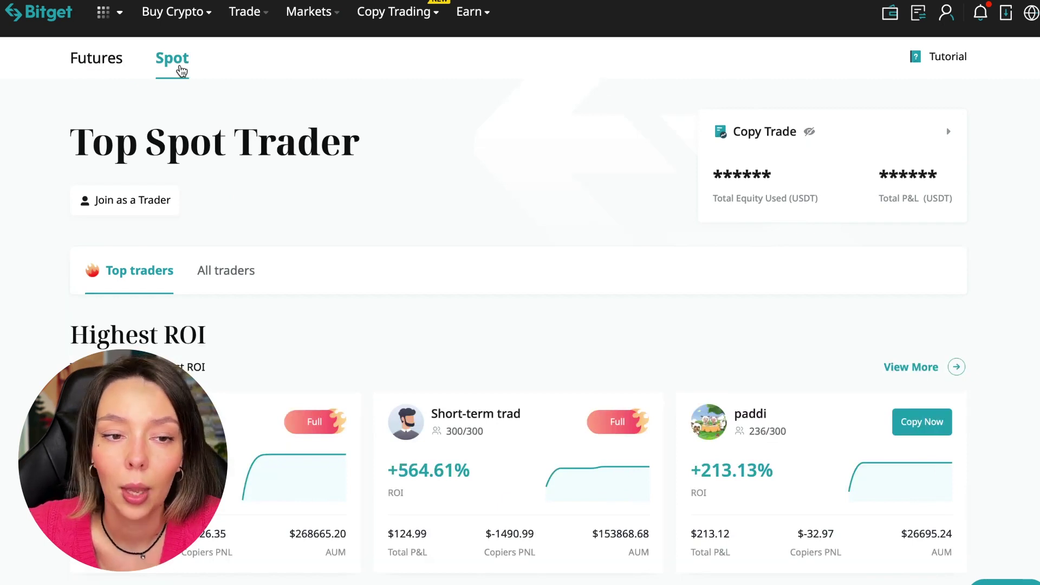
click(75, 65)
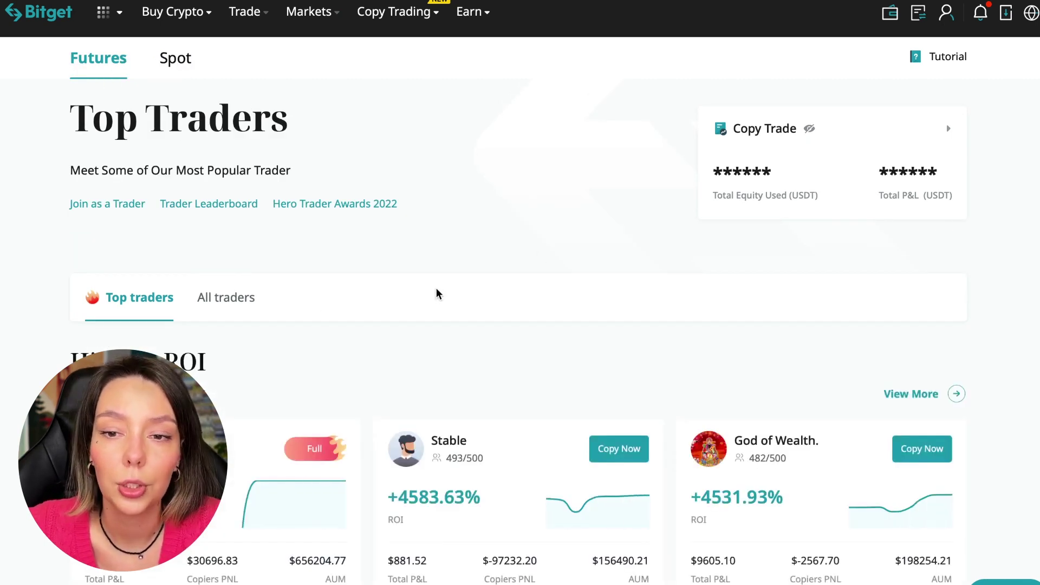
scroll(437, 293, down, 3)
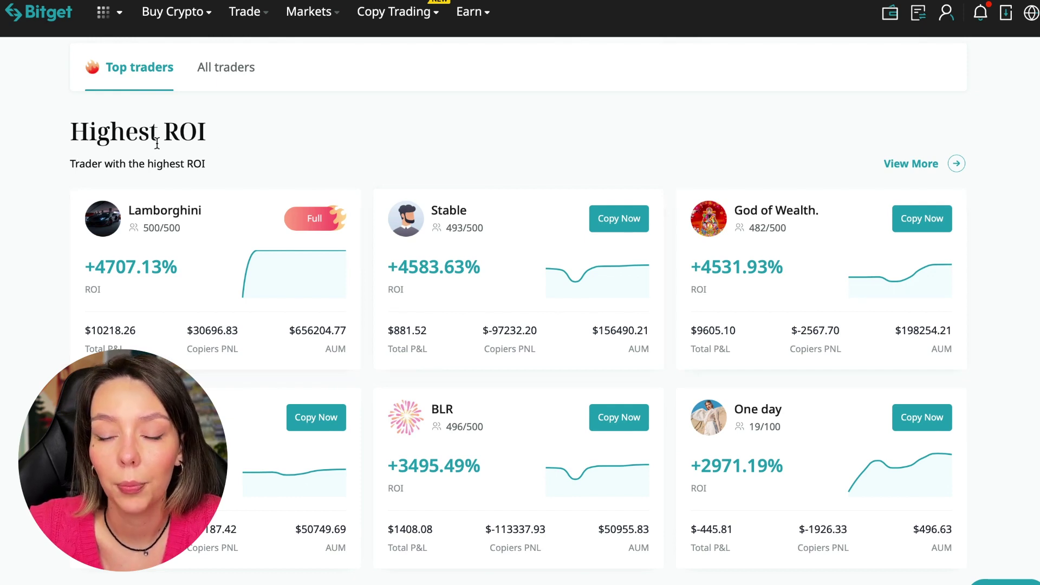
drag(202, 133, 69, 133)
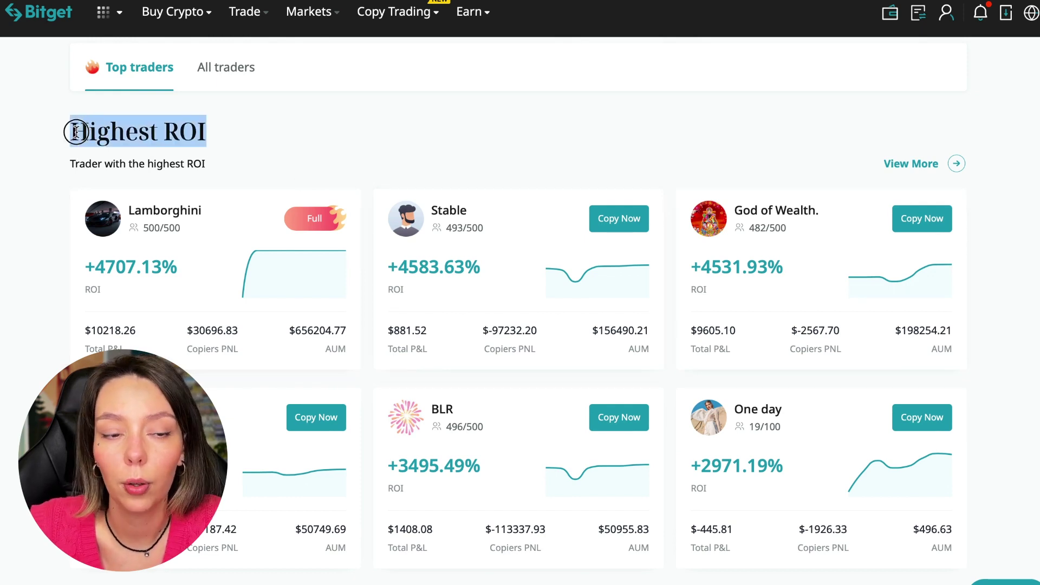
click(225, 155)
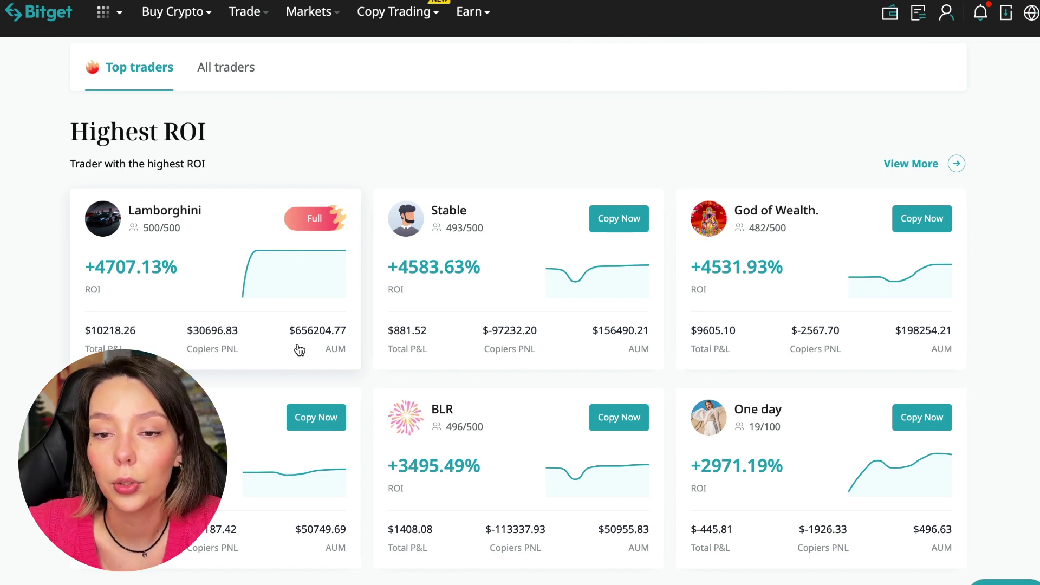
scroll(299, 349, down, 5)
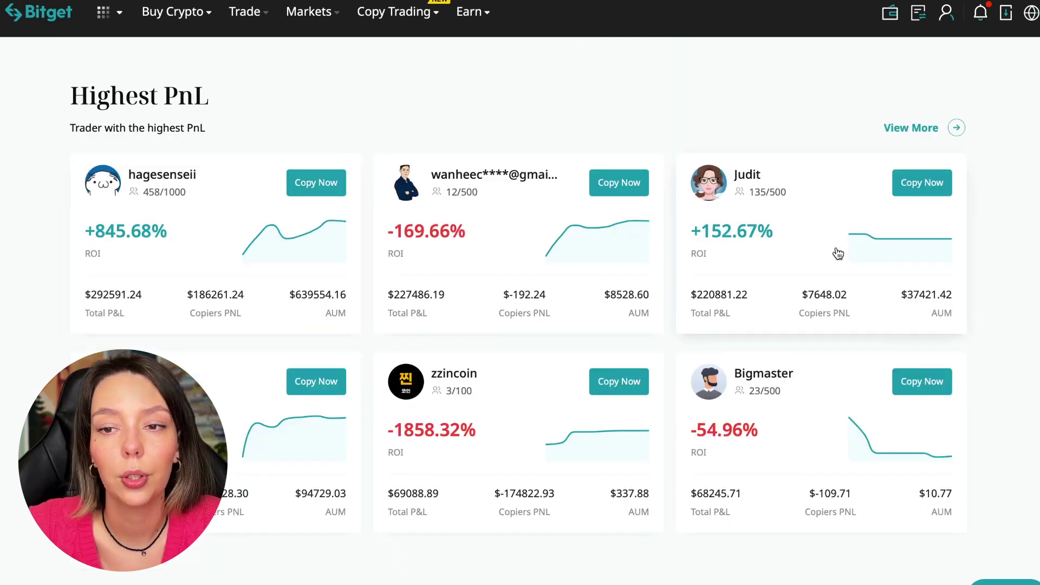
scroll(697, 390, down, 3)
scroll(277, 305, down, 1)
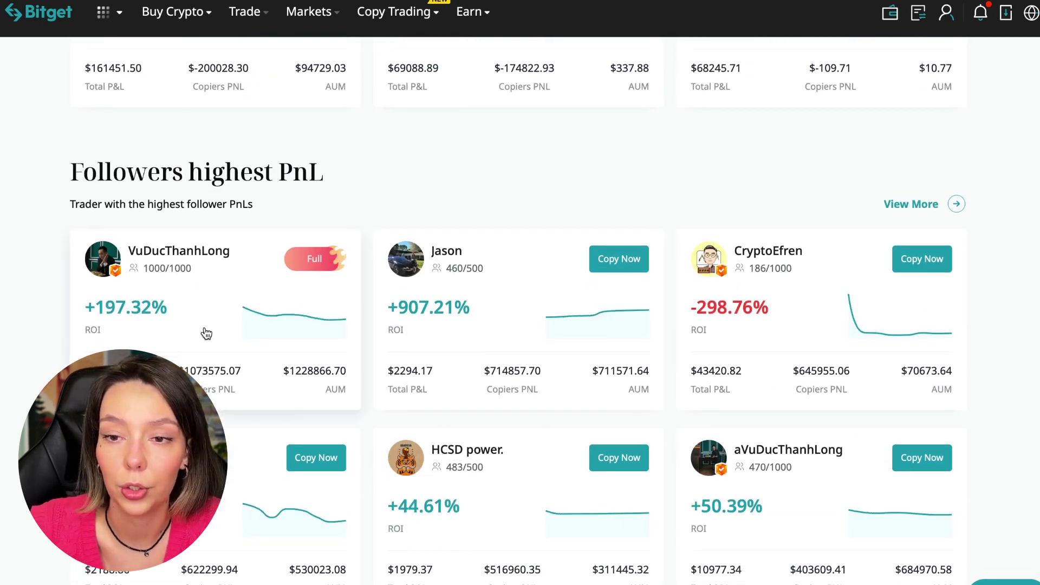
scroll(204, 332, down, 1)
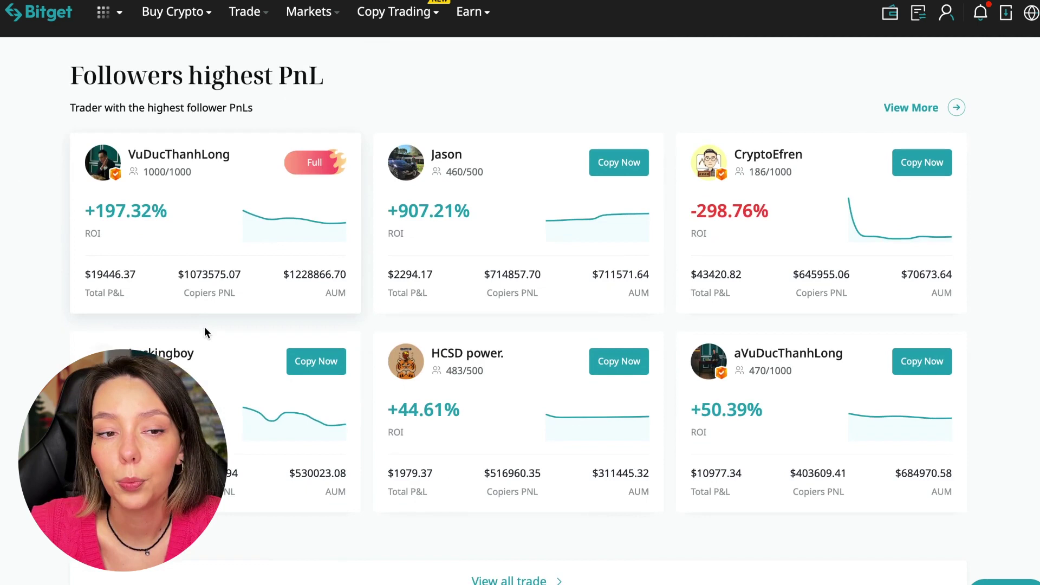
click(927, 109)
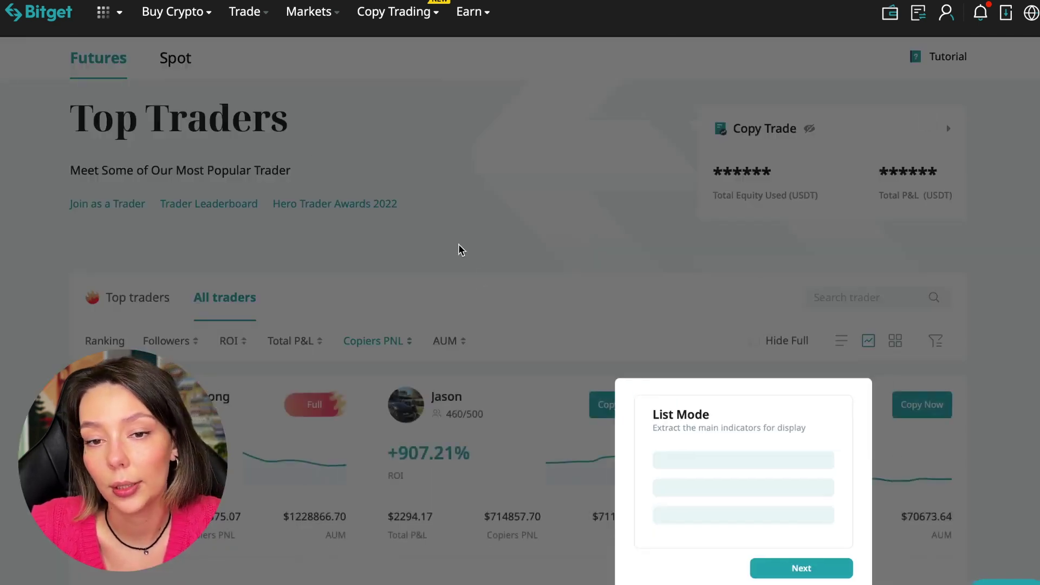
click(808, 570)
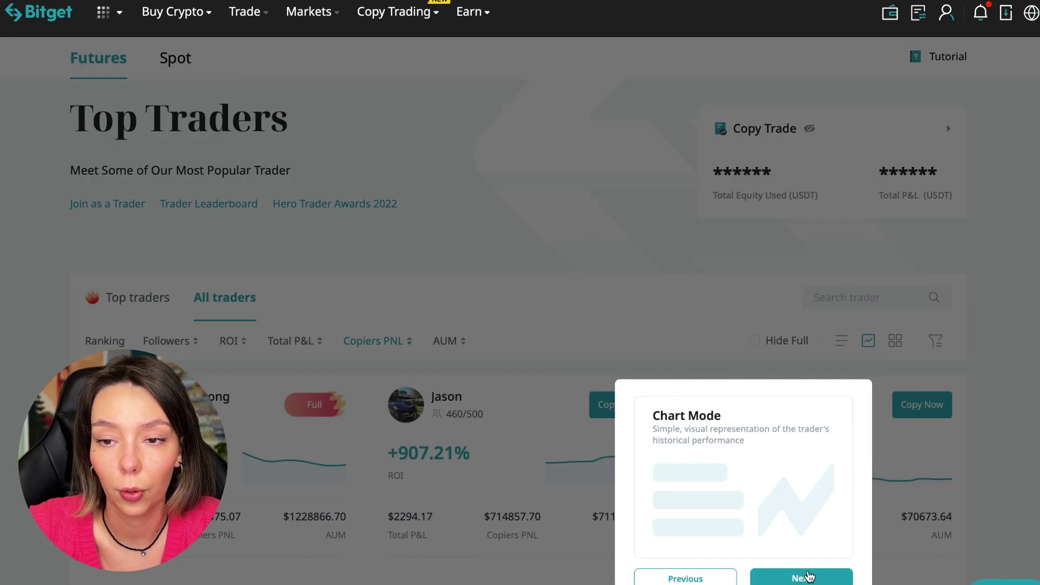
click(801, 578)
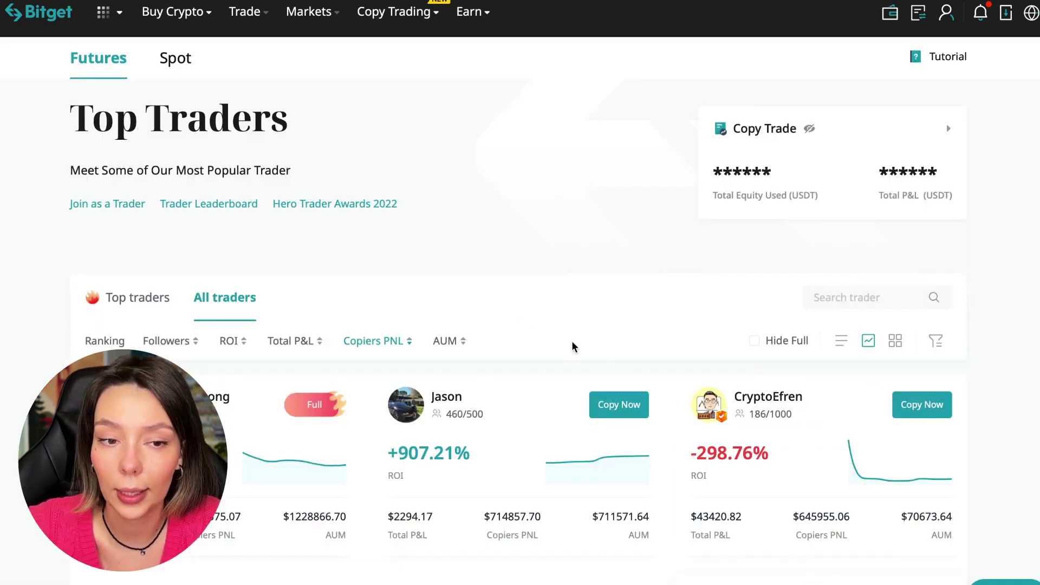
scroll(604, 255, down, 1)
scroll(407, 406, down, 1)
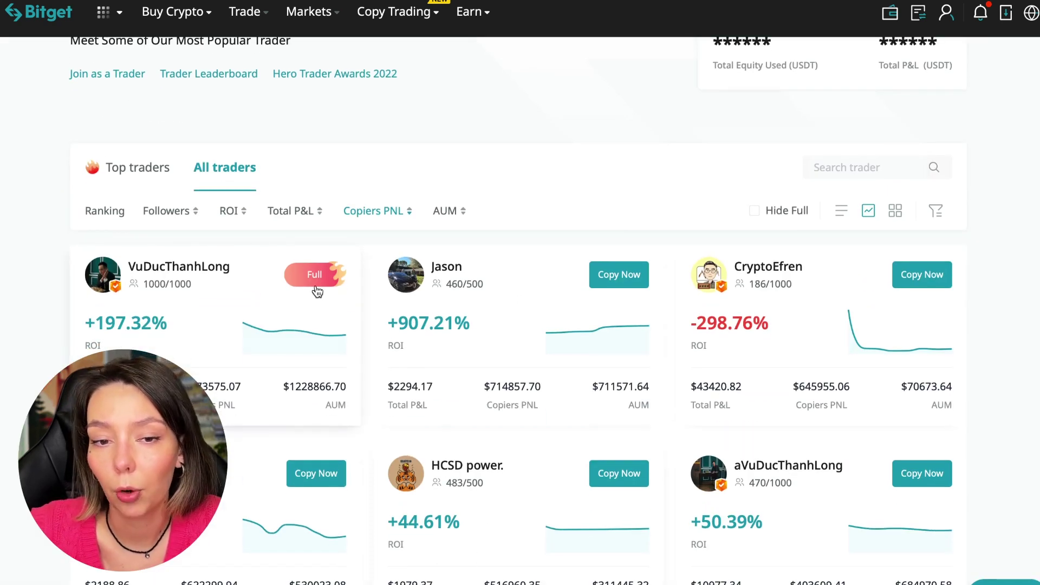
scroll(455, 154, down, 1)
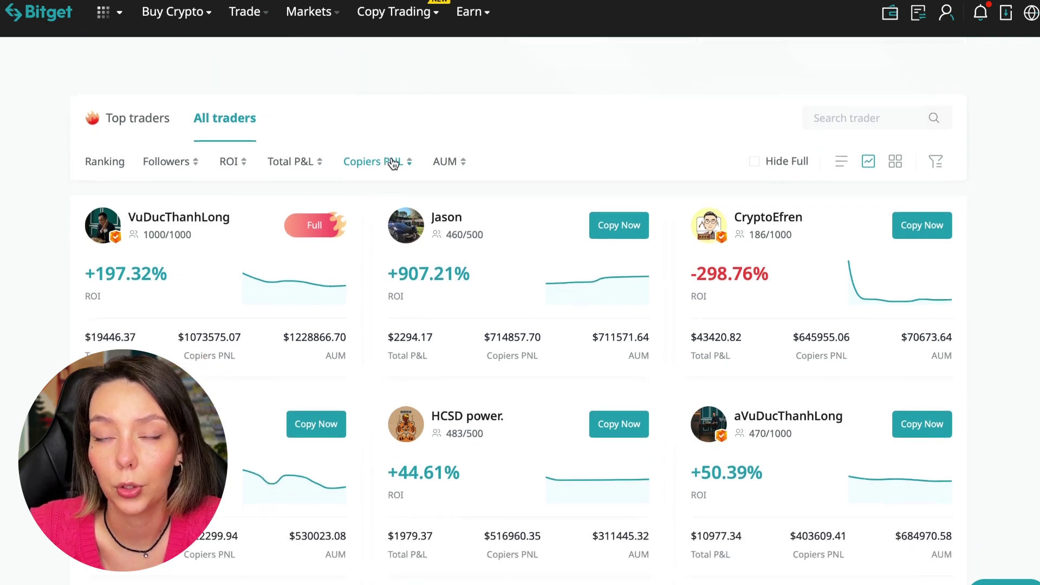
scroll(457, 117, down, 1)
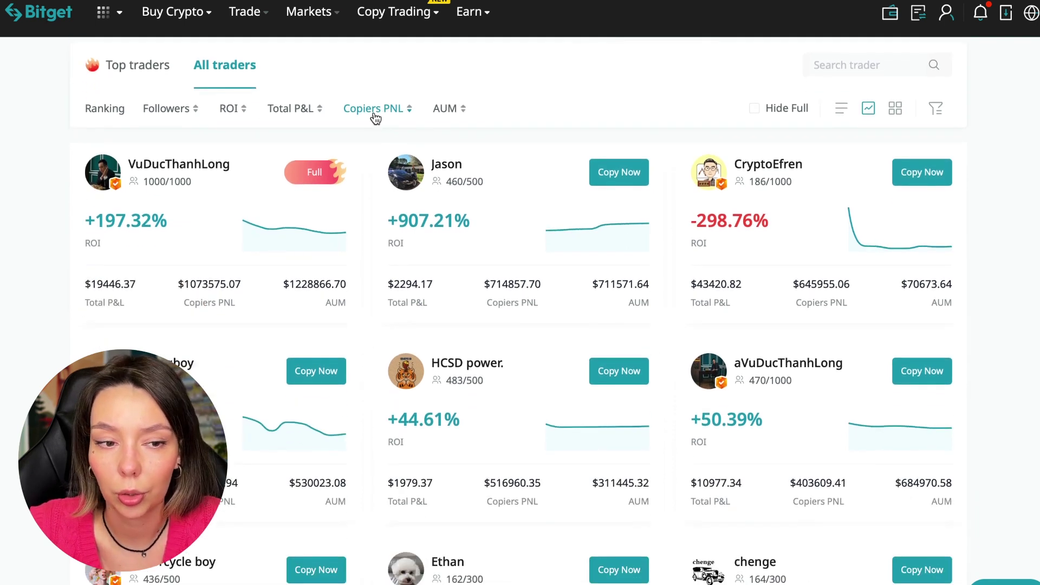
click(378, 117)
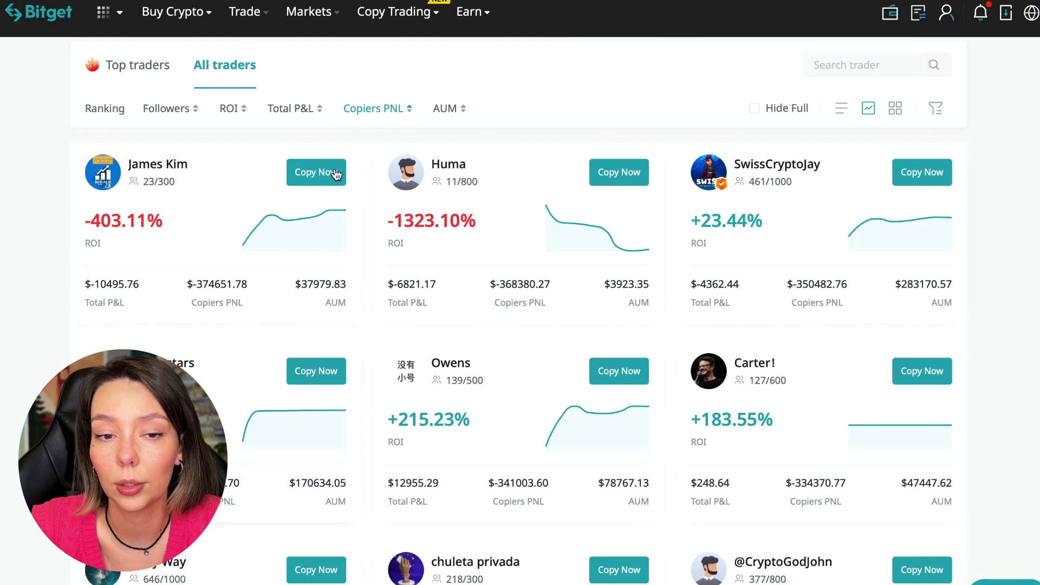
click(389, 113)
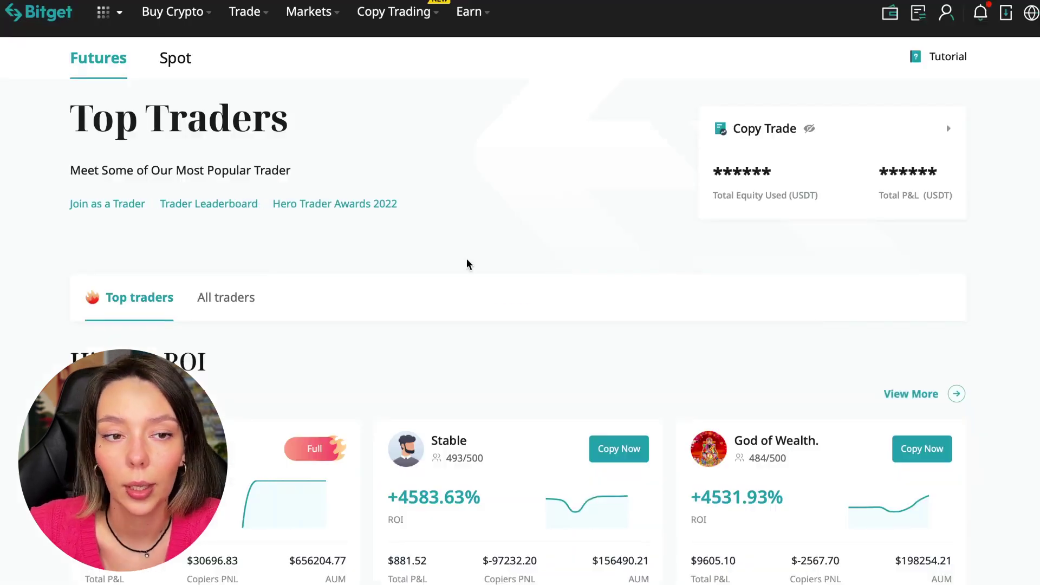
scroll(488, 264, down, 2)
Step: Show All traders, try Followers and Ranking sorts, then sort by ROI, most negative first
click(225, 186)
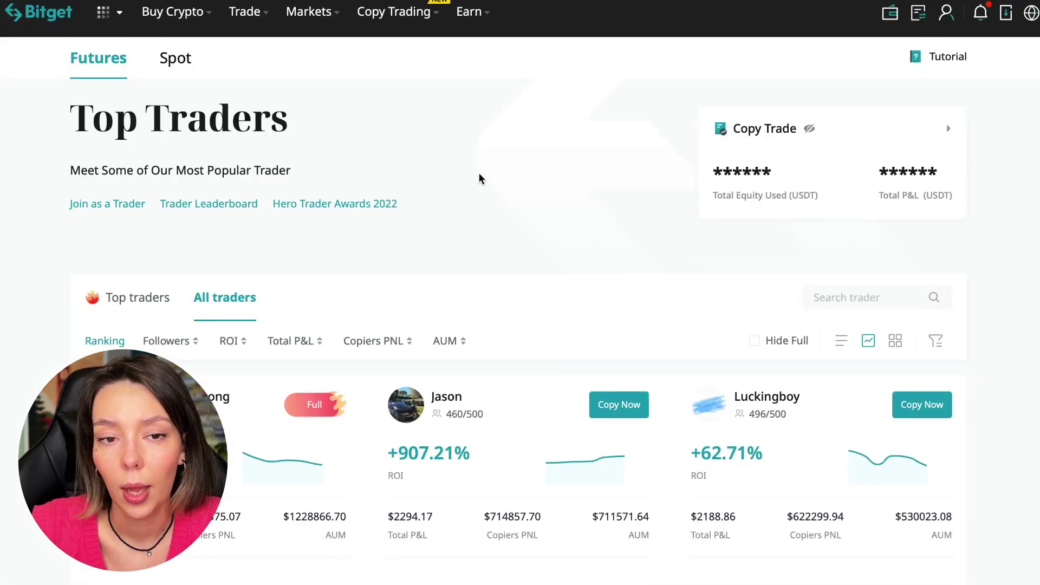
scroll(479, 178, down, 1)
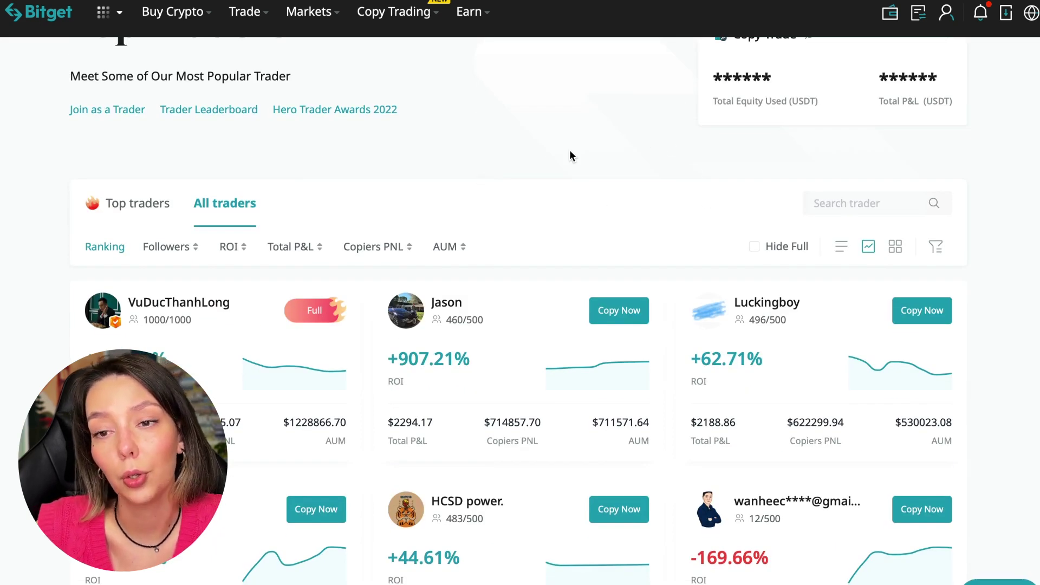
click(174, 252)
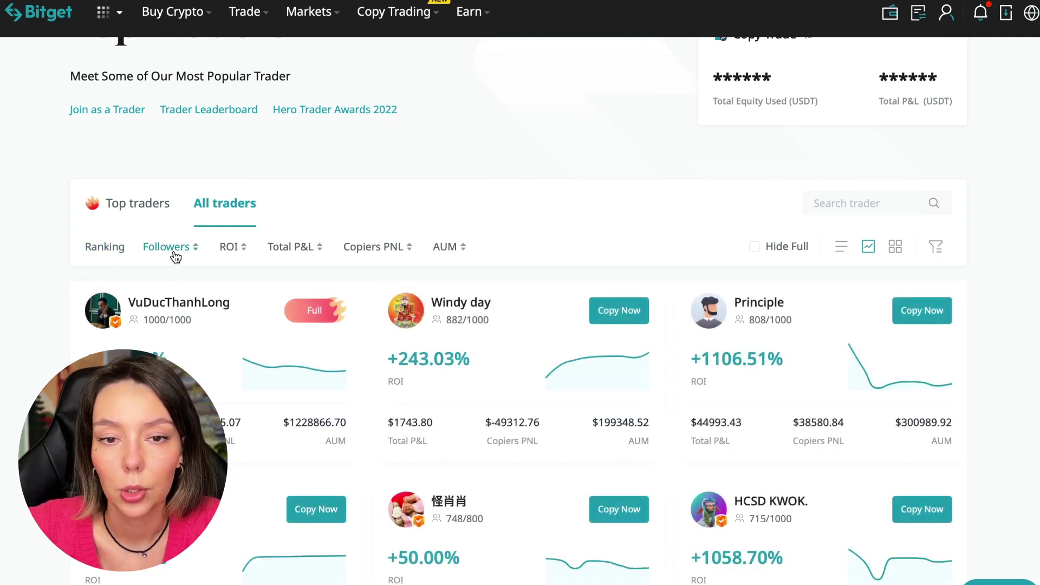
click(172, 252)
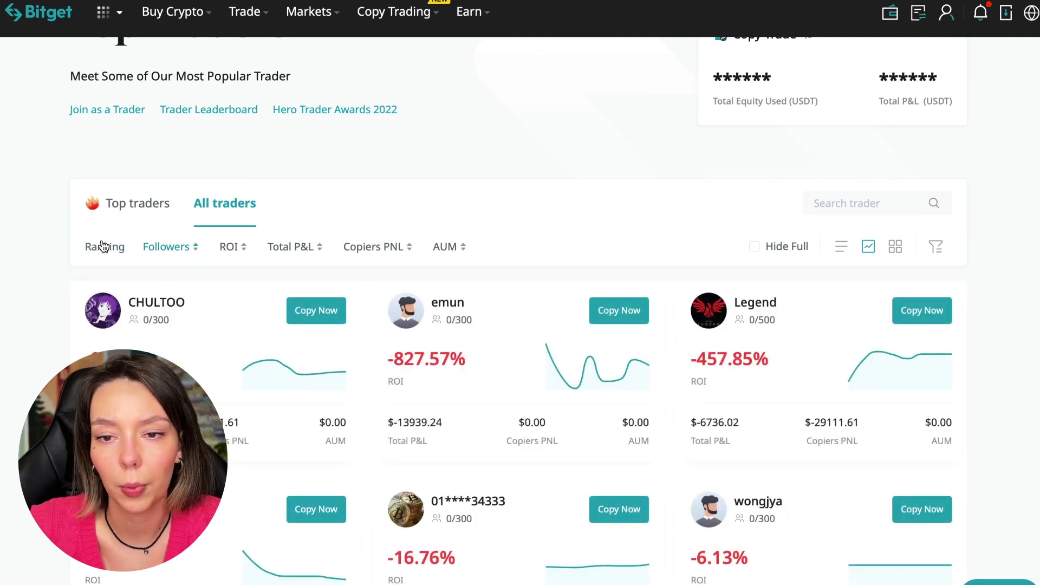
click(120, 246)
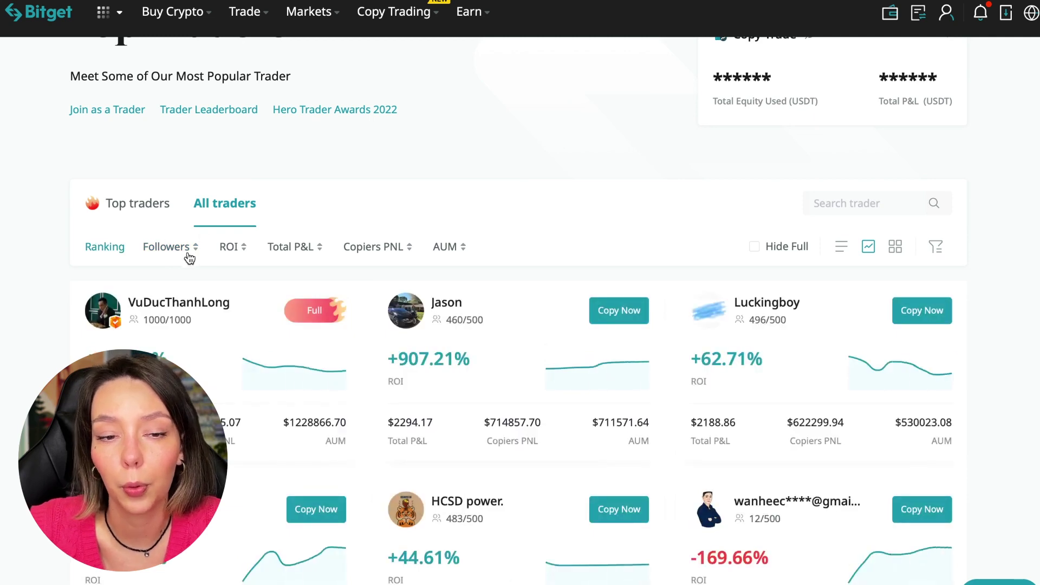
click(235, 254)
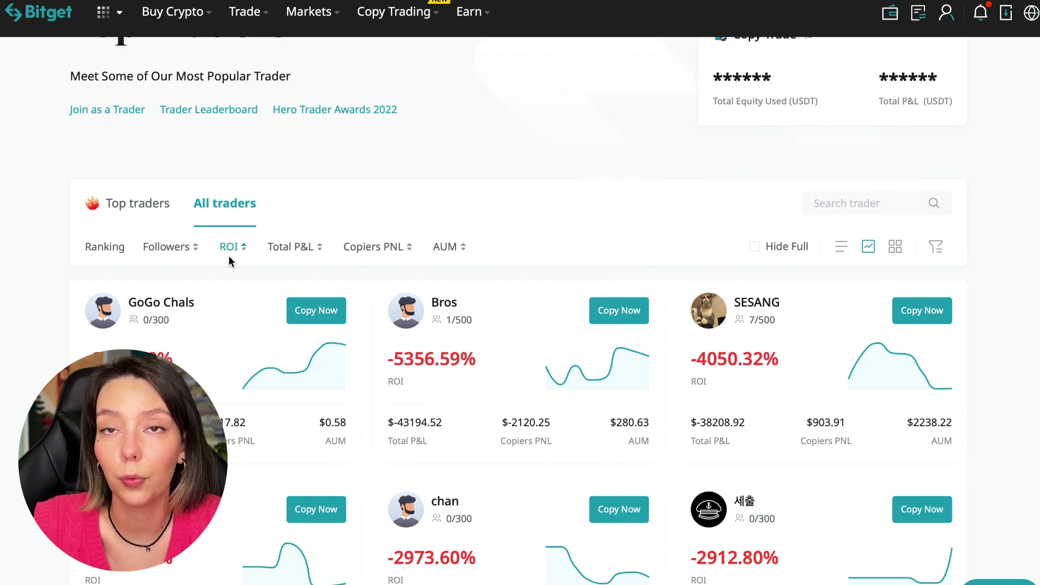
scroll(325, 248, down, 1)
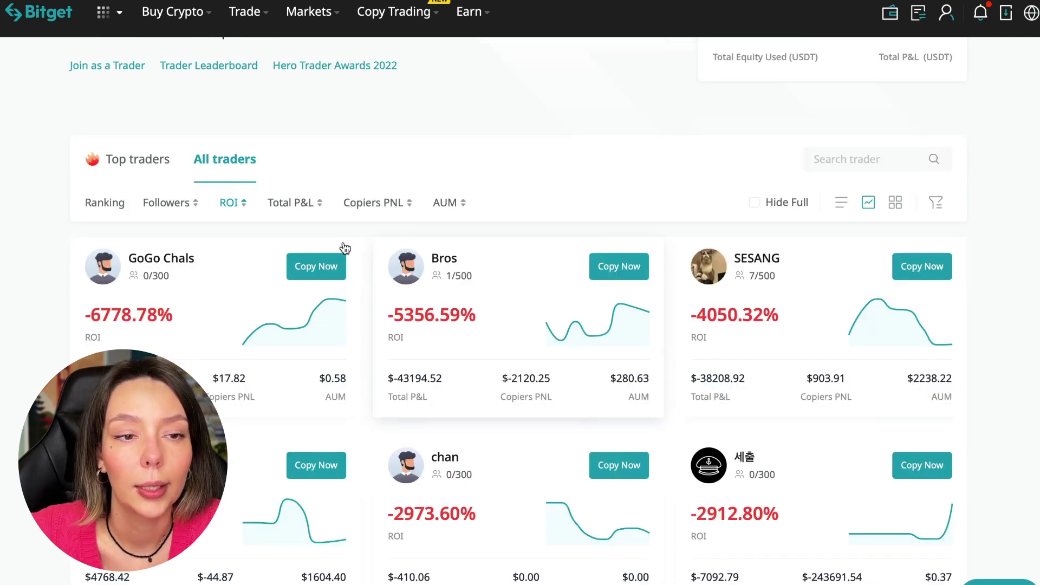
Step: Sort All traders by Total P&L, then Copiers PNL, then AUM, topped at about $1.97 million
click(289, 209)
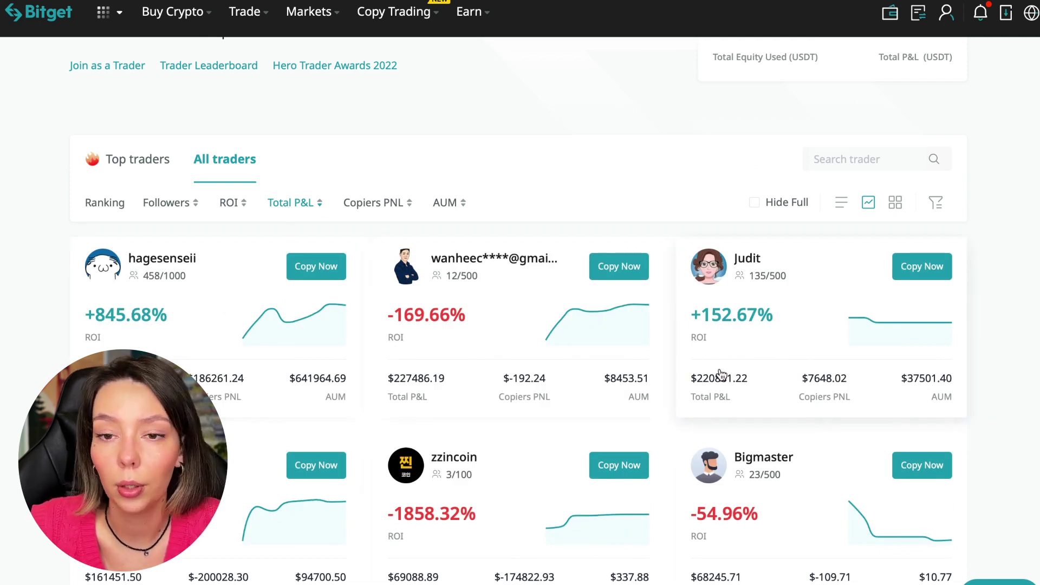
scroll(719, 499, down, 3)
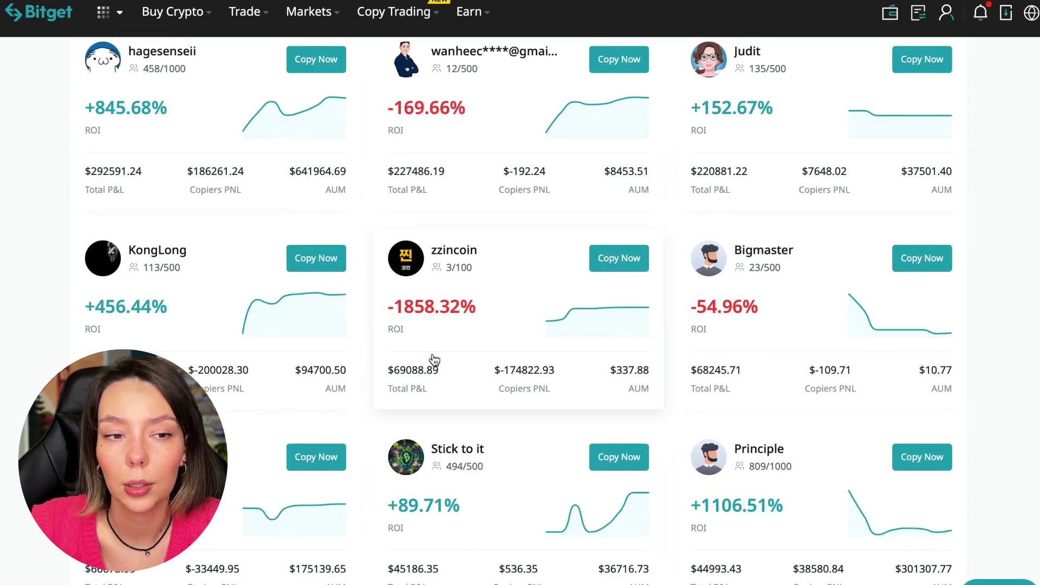
scroll(343, 399, up, 4)
scroll(344, 399, down, 1)
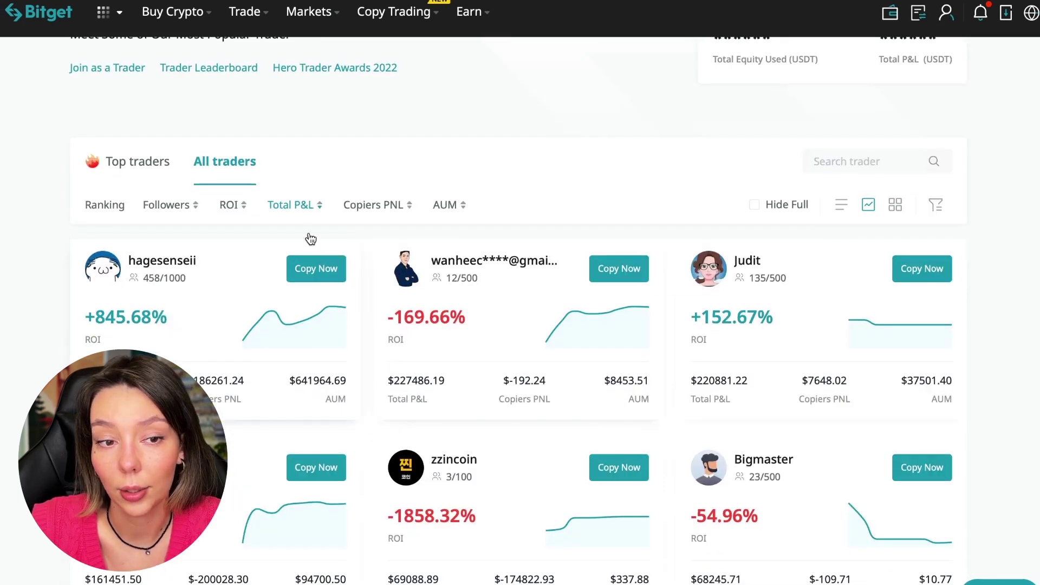
click(378, 213)
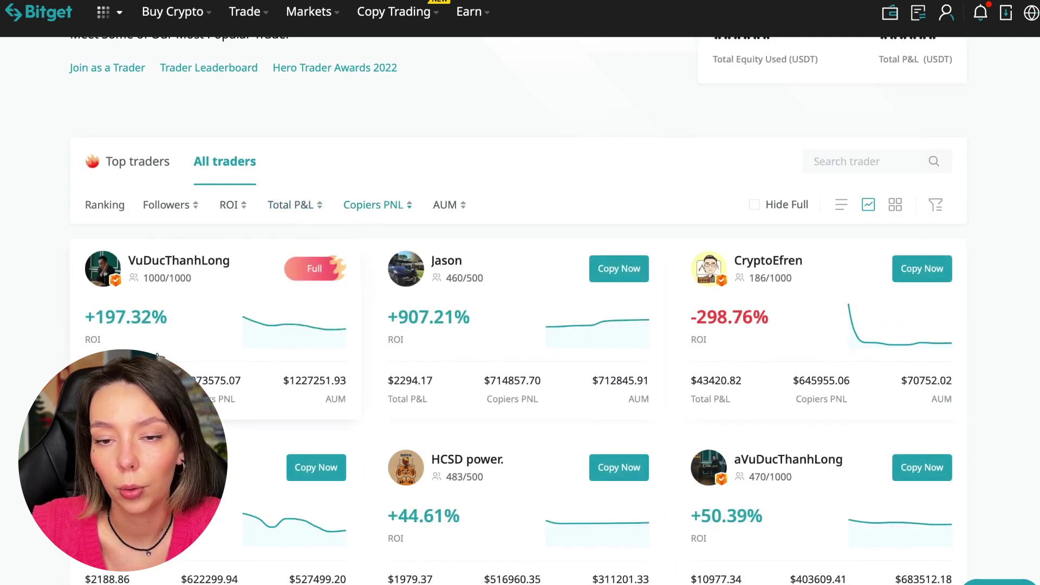
click(448, 203)
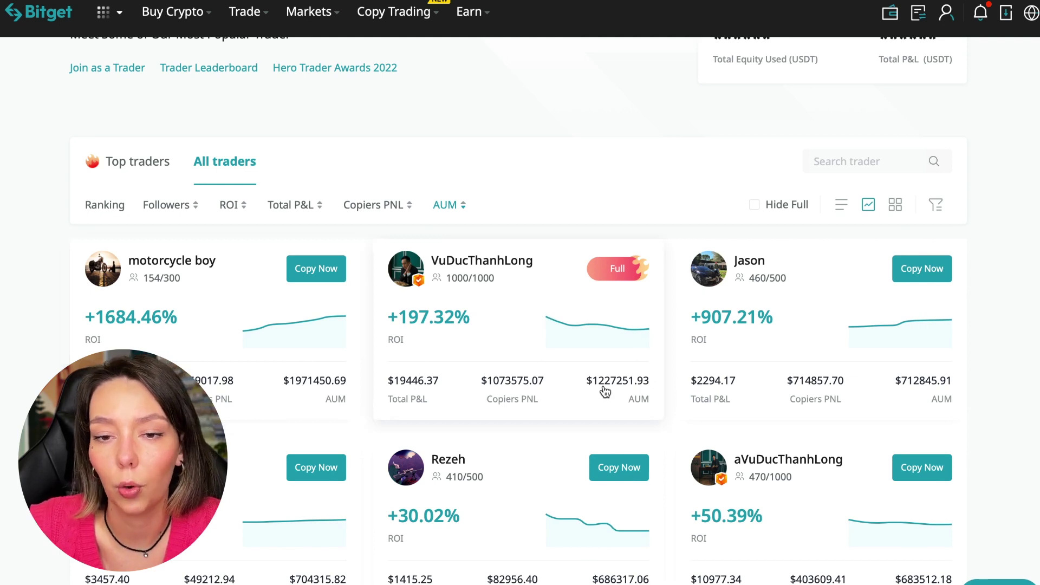
scroll(779, 422, down, 2)
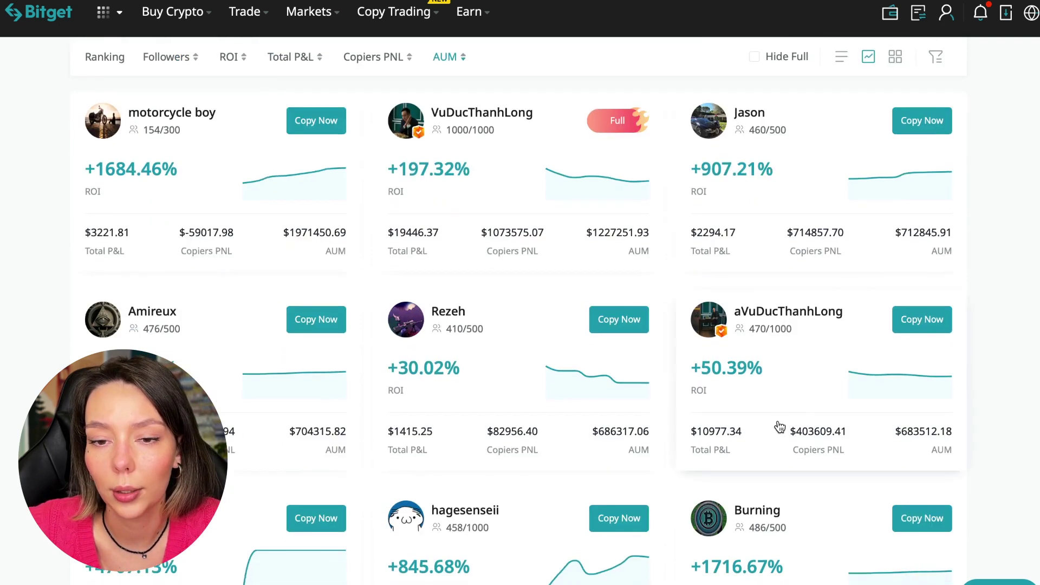
scroll(779, 427, down, 2)
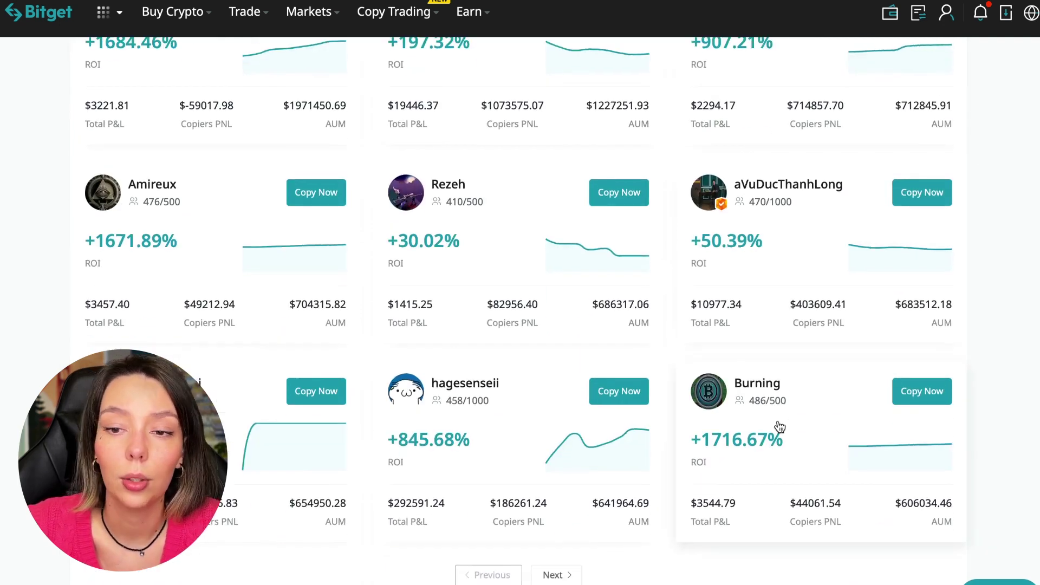
scroll(779, 427, down, 1)
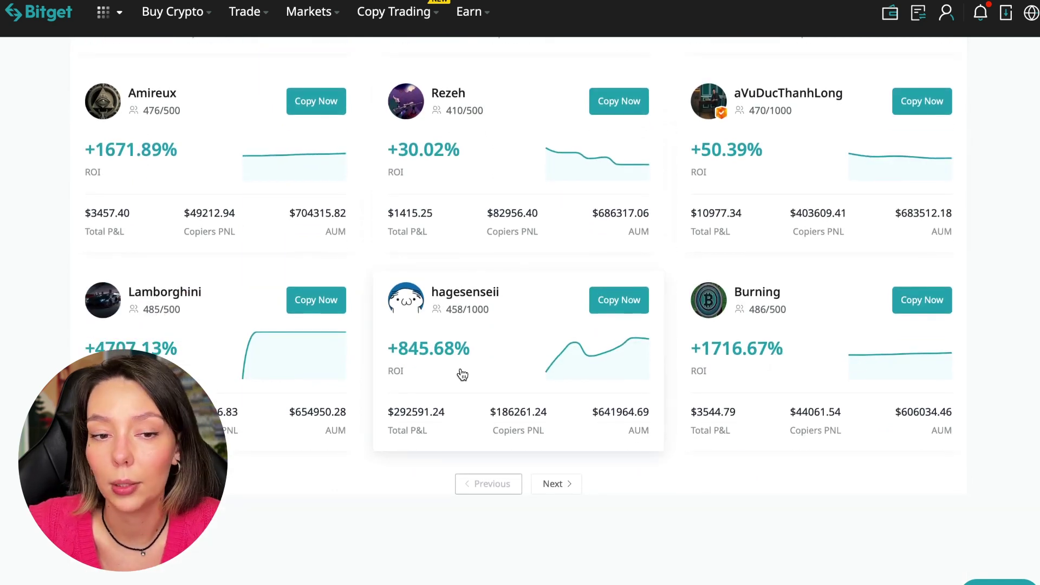
scroll(461, 374, up, 2)
scroll(462, 374, up, 3)
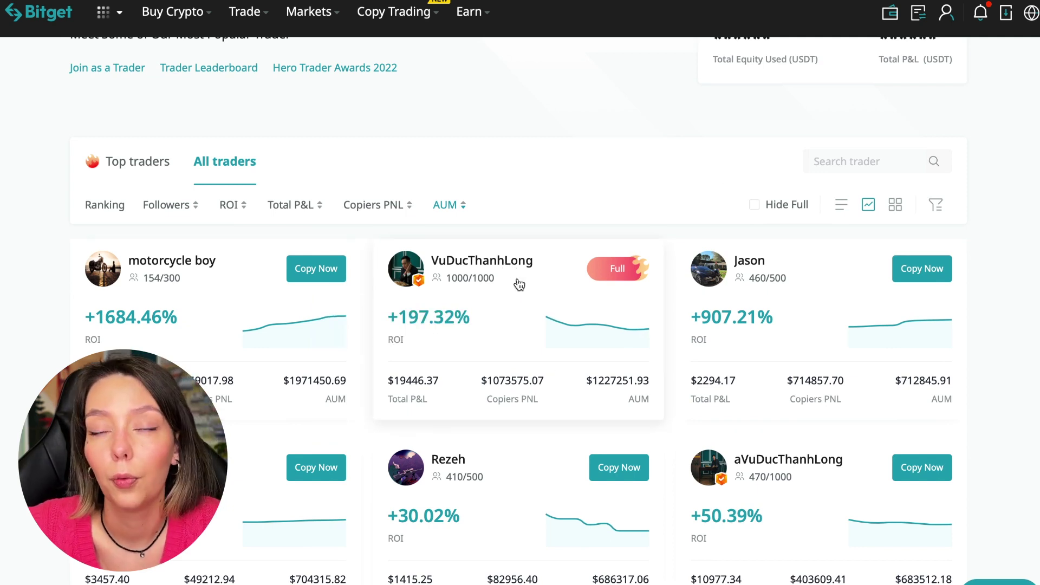
click(512, 267)
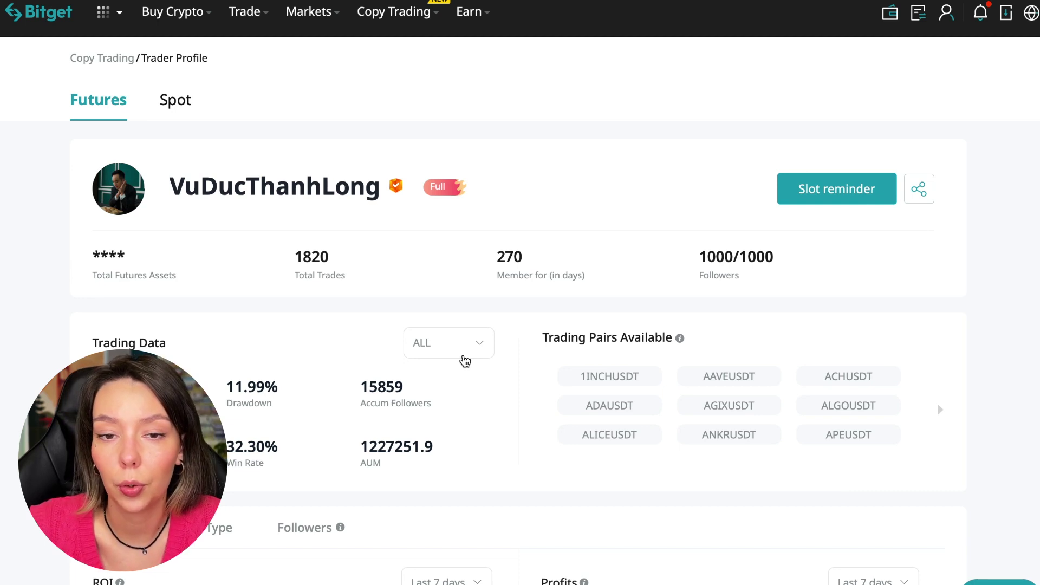
click(841, 202)
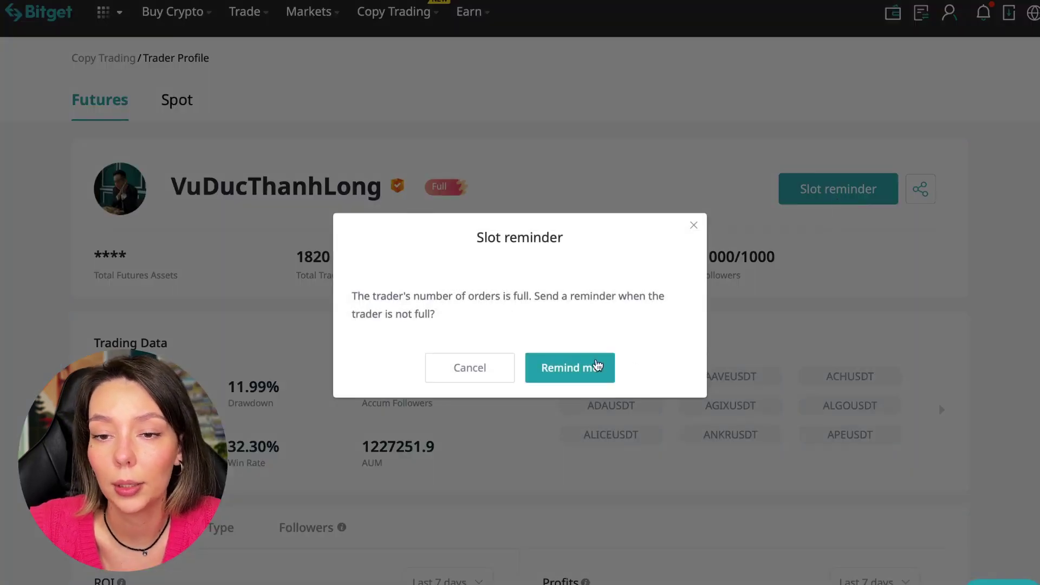
click(587, 366)
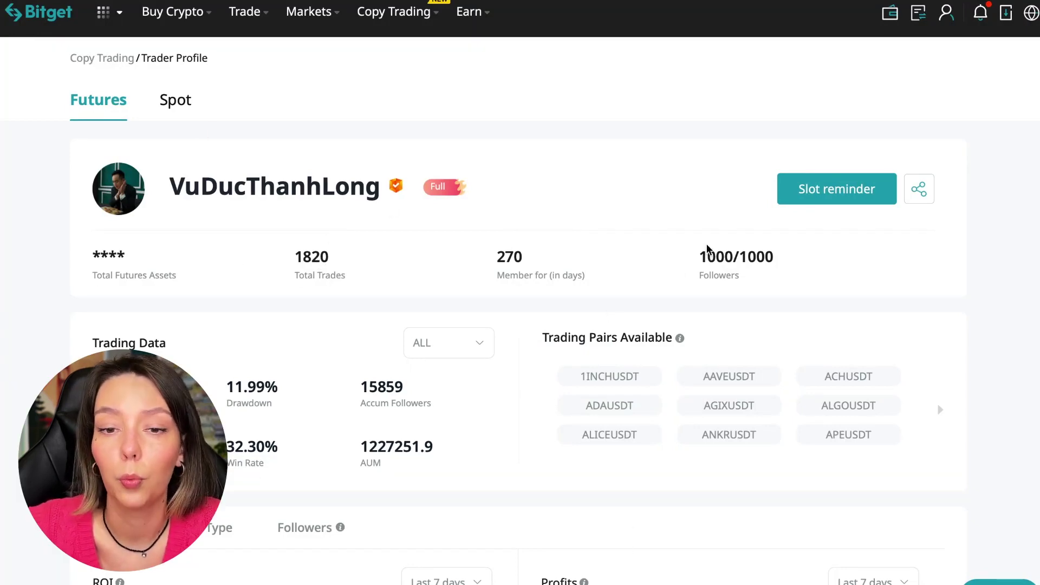
drag(698, 254, 824, 283)
click(825, 283)
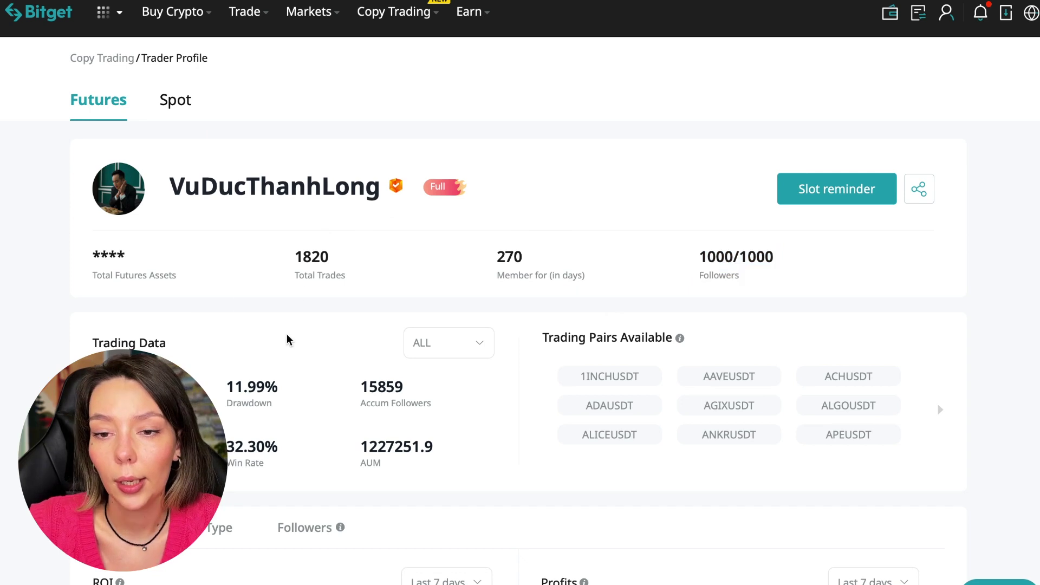
drag(332, 261, 291, 258)
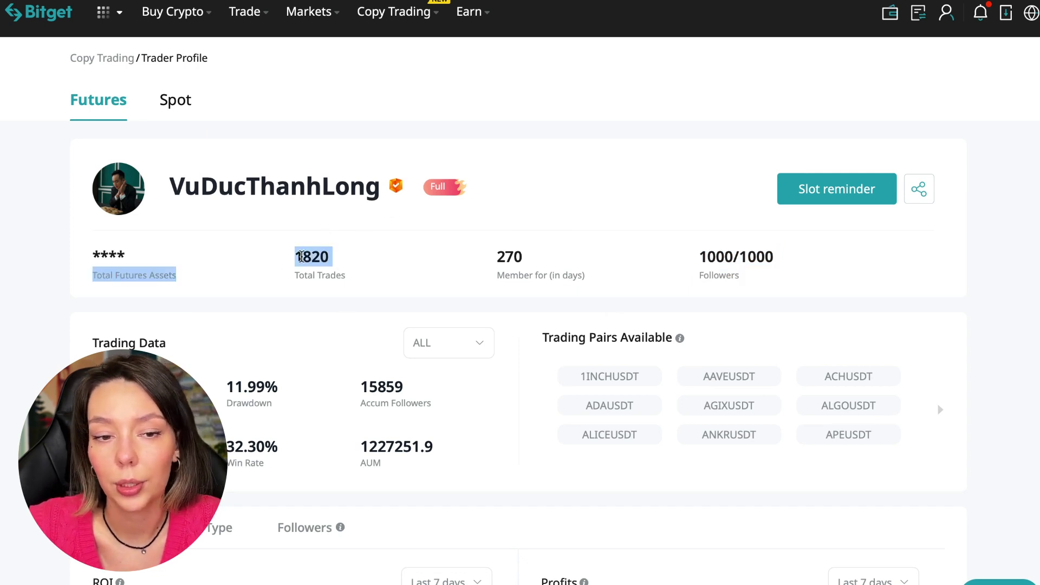
click(365, 262)
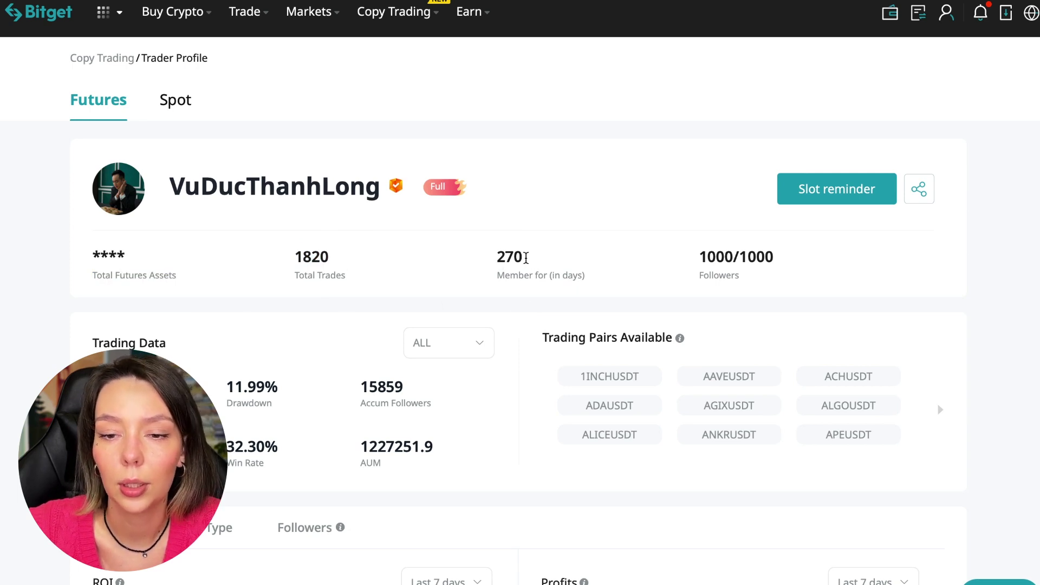
scroll(366, 333, down, 2)
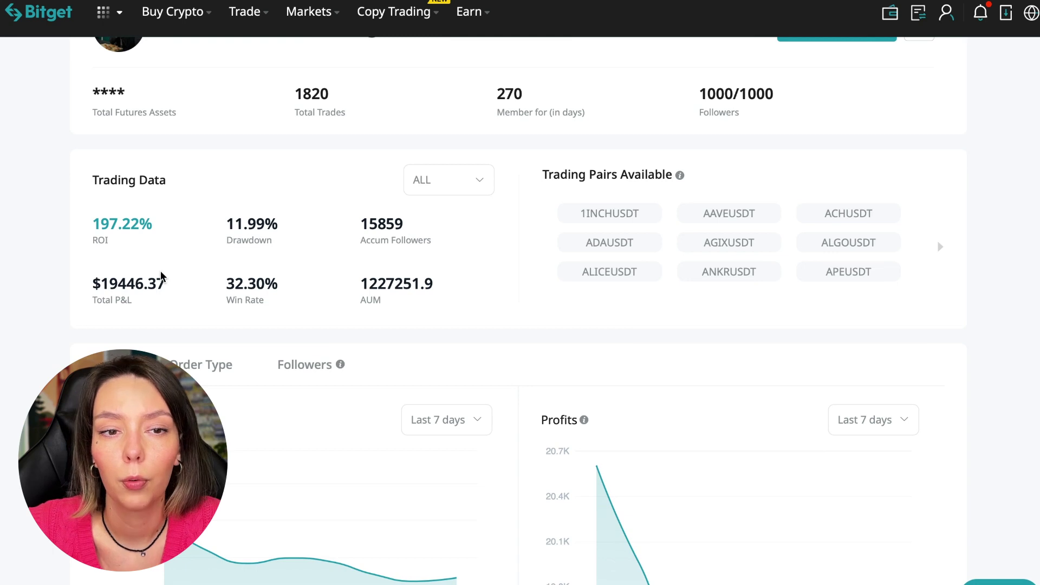
drag(225, 224, 277, 227)
click(282, 230)
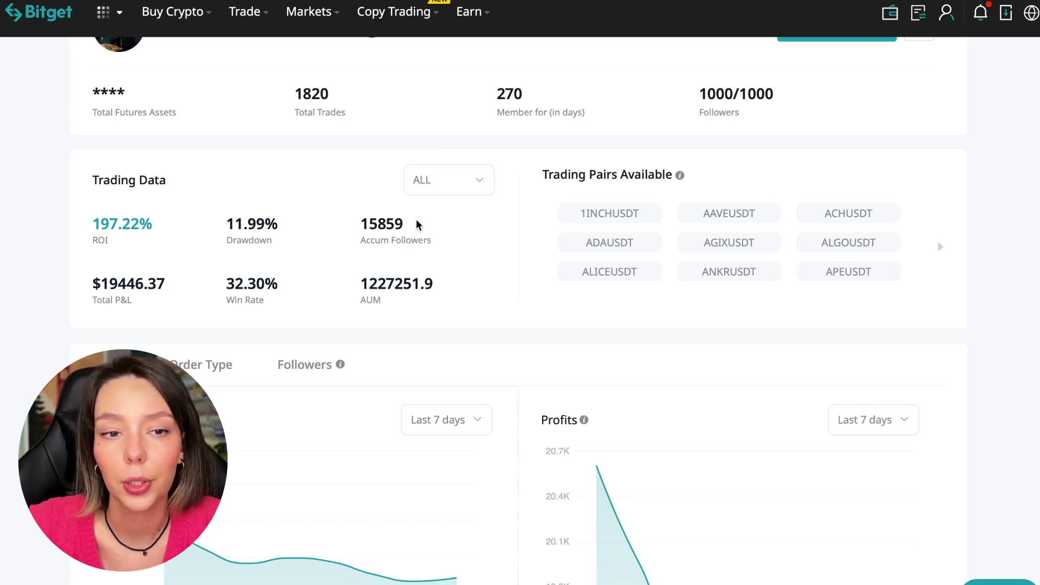
scroll(416, 225, up, 2)
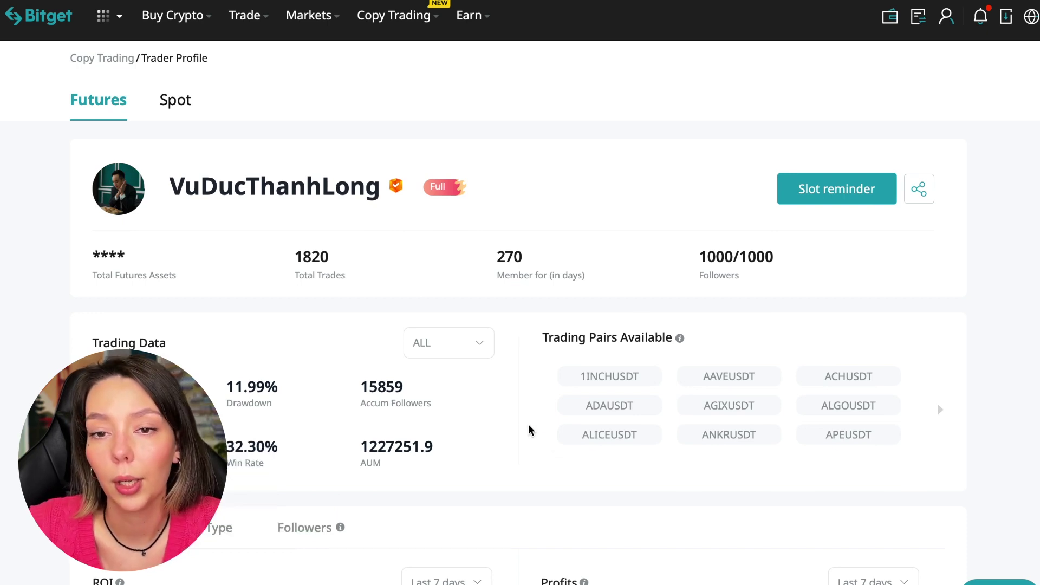
scroll(528, 424, down, 2)
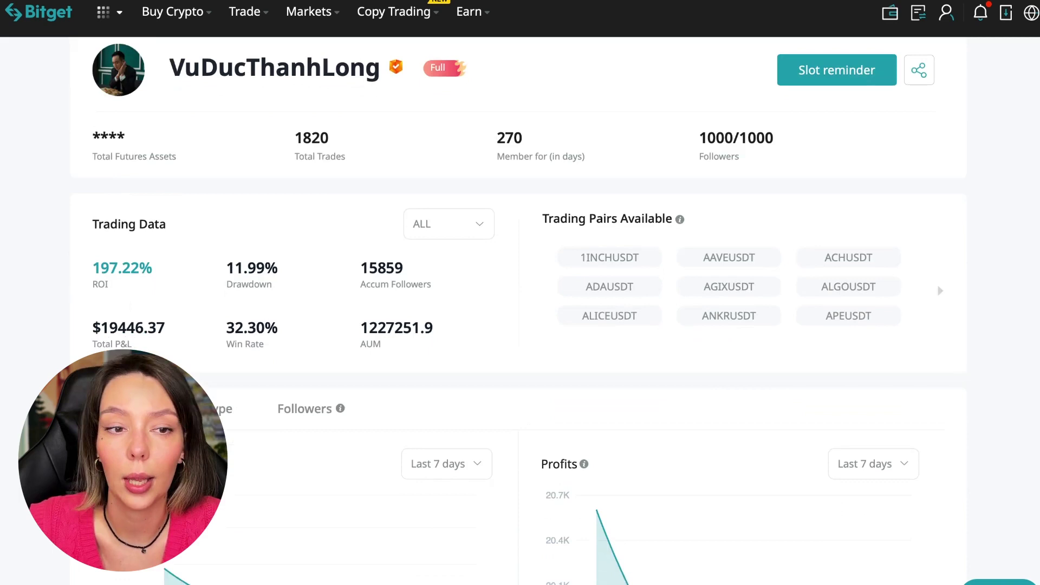
click(287, 343)
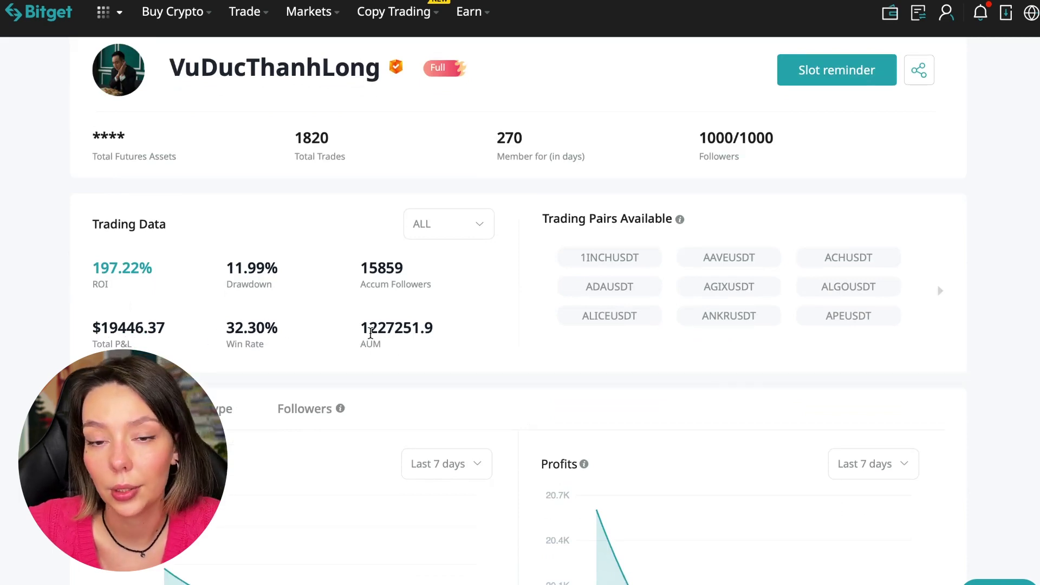
drag(370, 330, 396, 329)
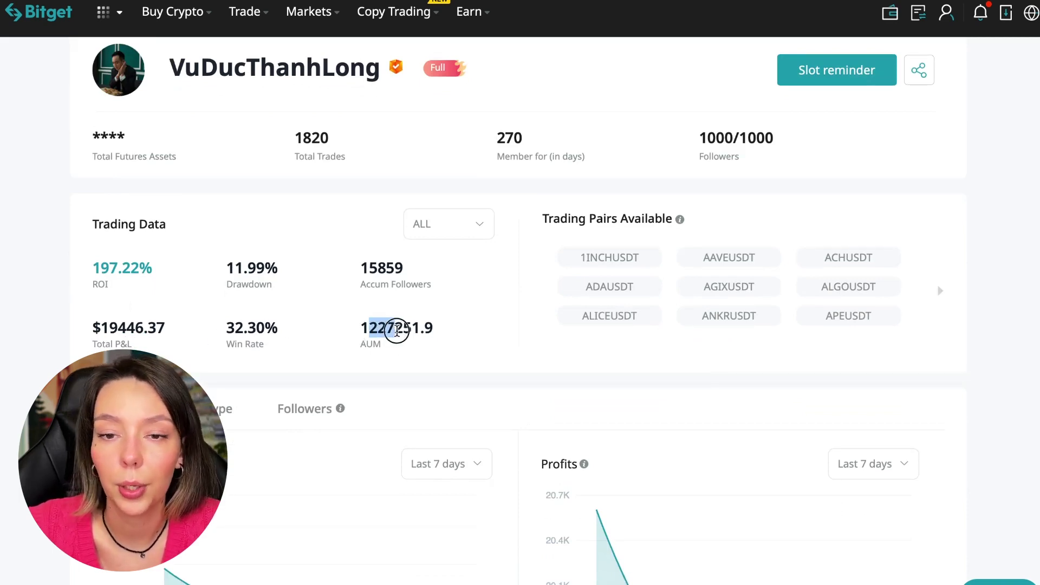
click(431, 345)
scroll(516, 374, down, 3)
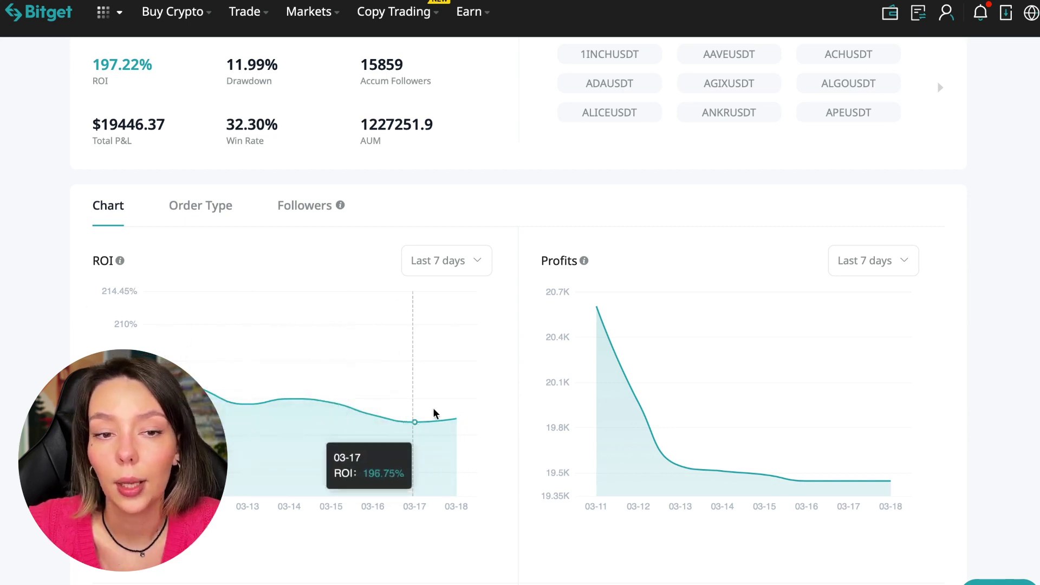
click(460, 261)
click(459, 372)
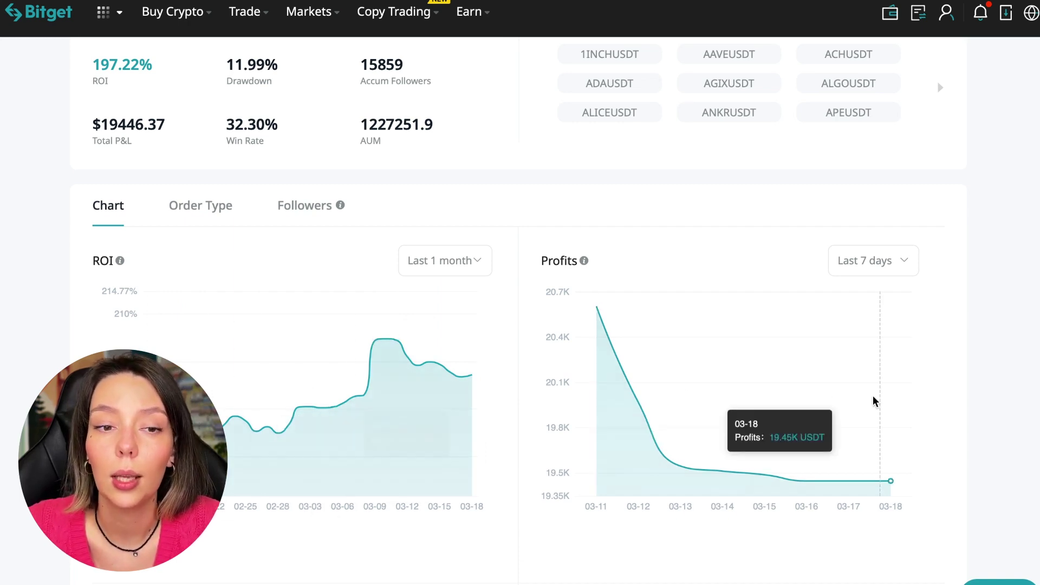
click(893, 264)
click(870, 370)
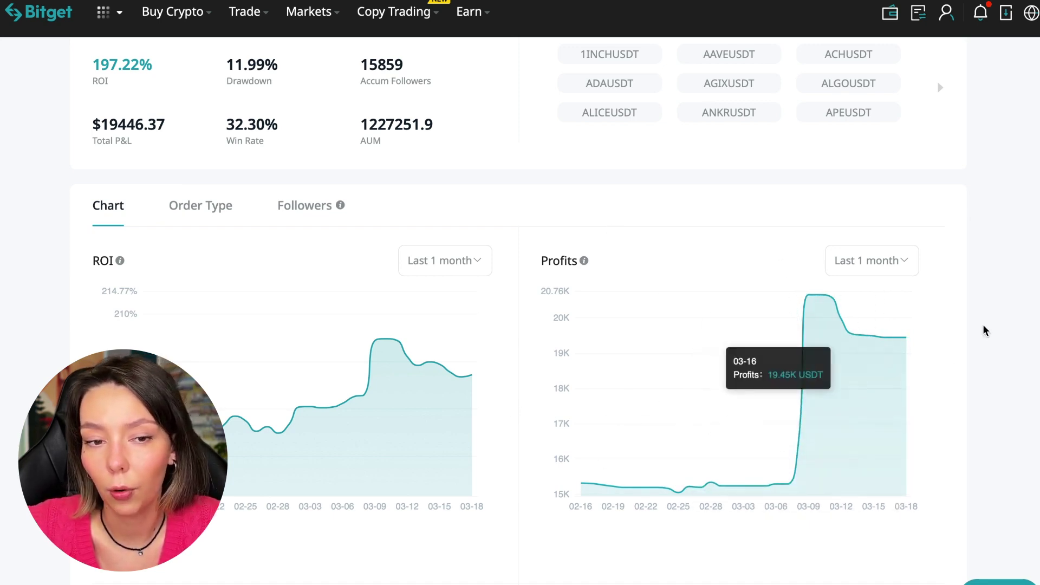
scroll(987, 397, down, 5)
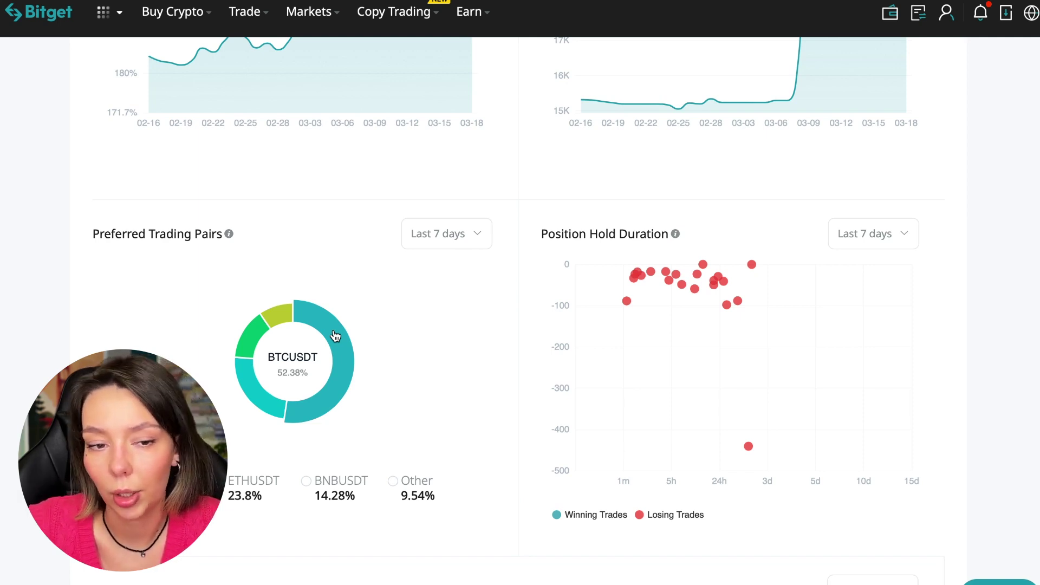
scroll(1007, 347, down, 4)
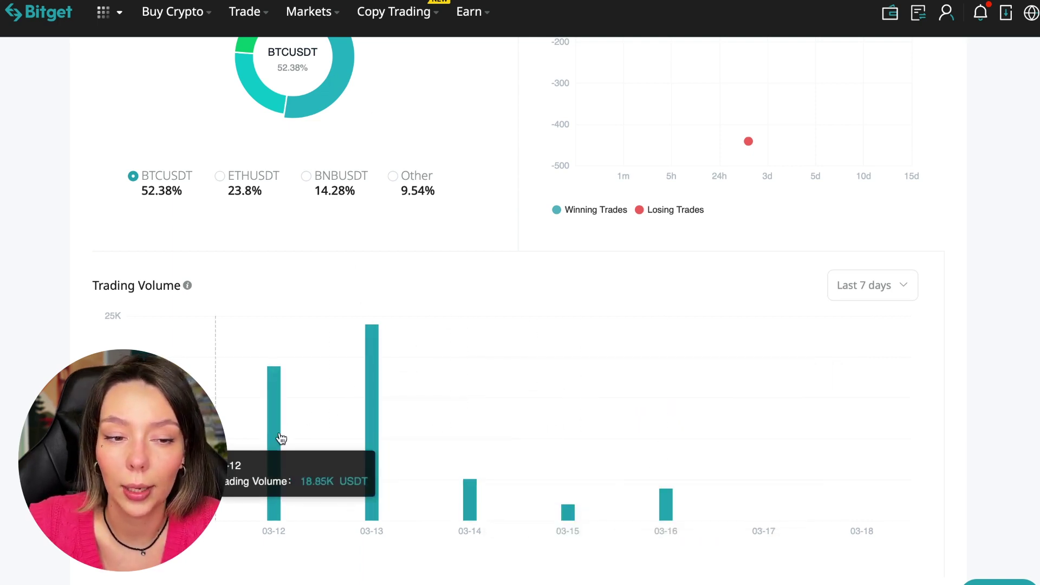
Step: Switch the Trading Volume chart's range to Last 1 month, peaking at 81.63K USDT
click(886, 294)
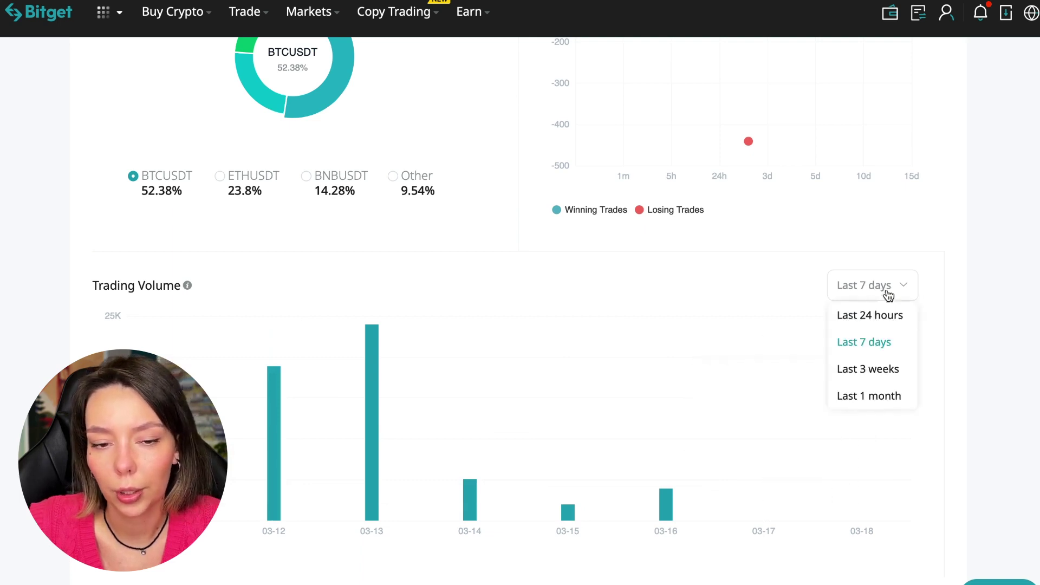
click(872, 395)
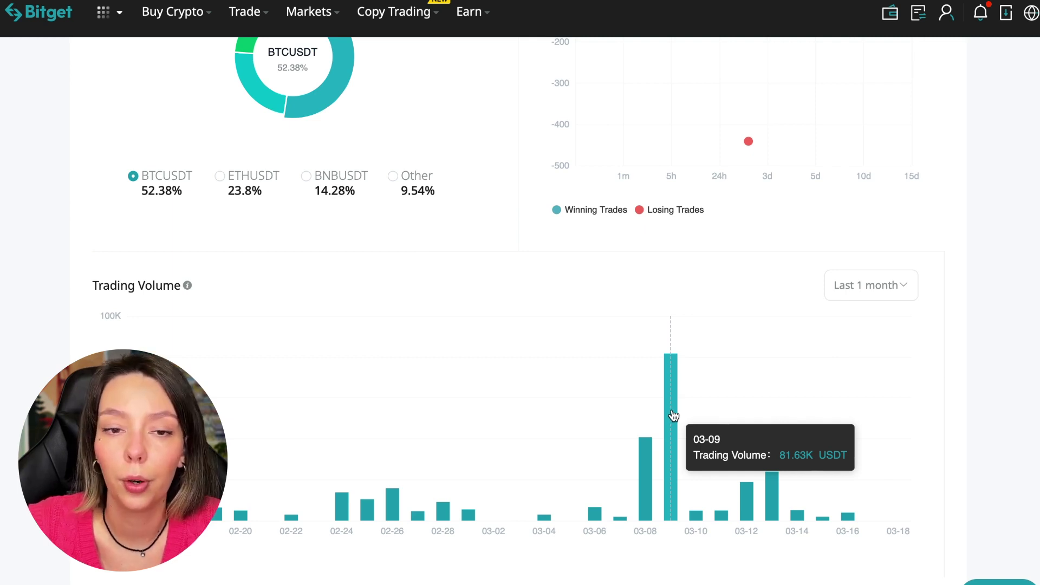
scroll(979, 336, down, 2)
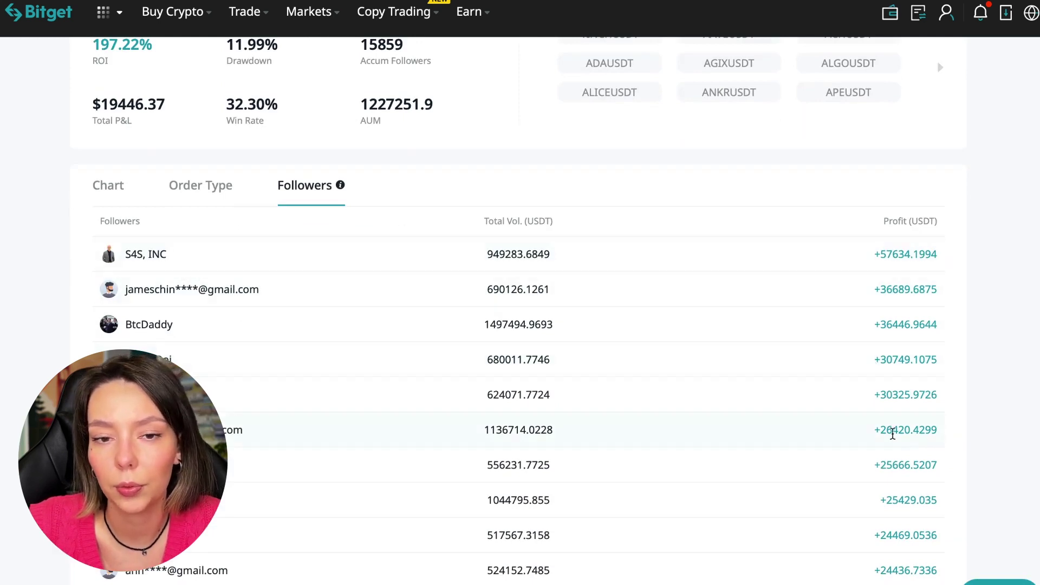
drag(892, 253, 886, 254)
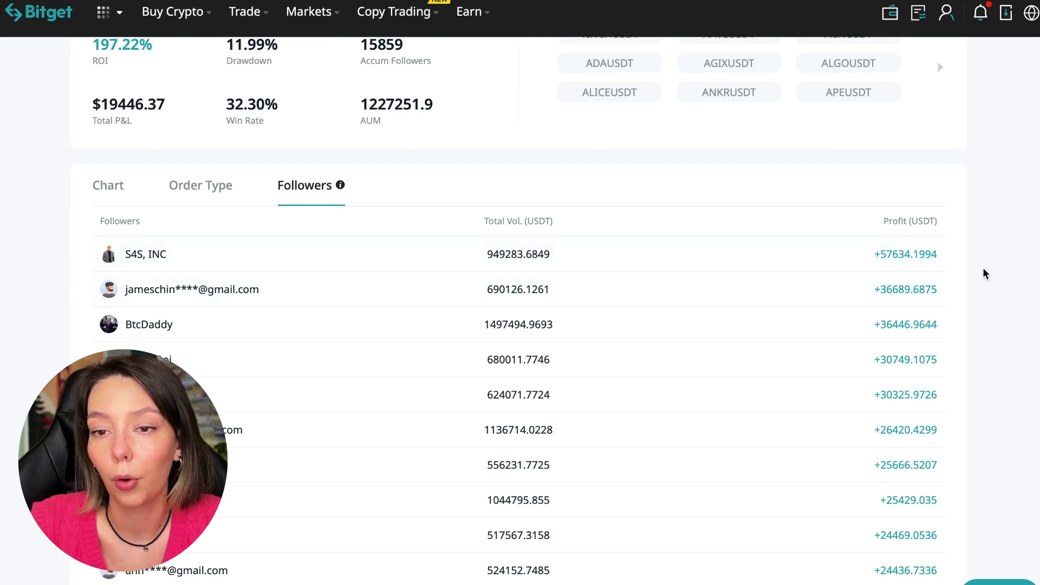
drag(880, 254, 900, 259)
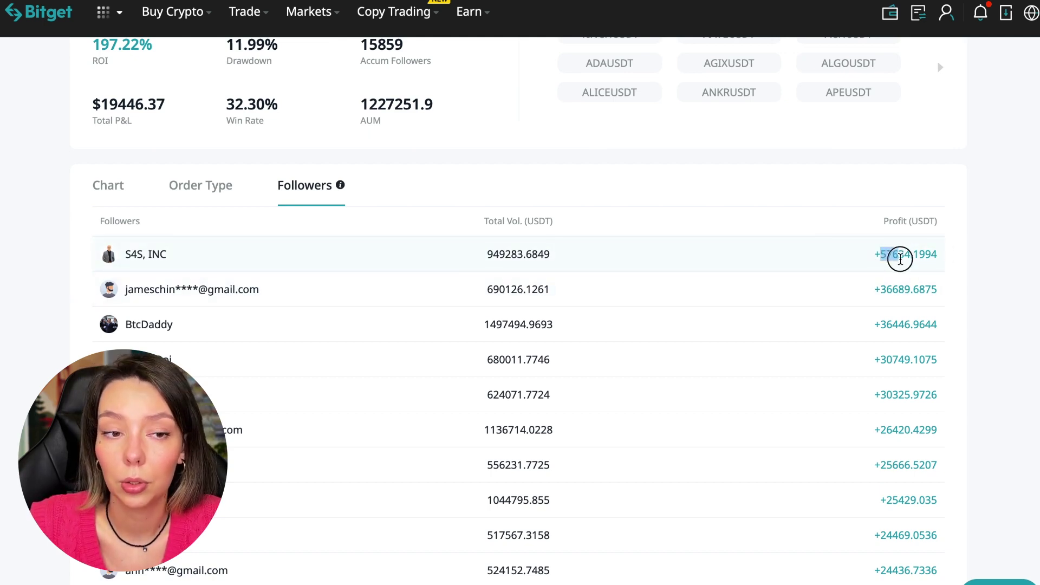
click(1012, 269)
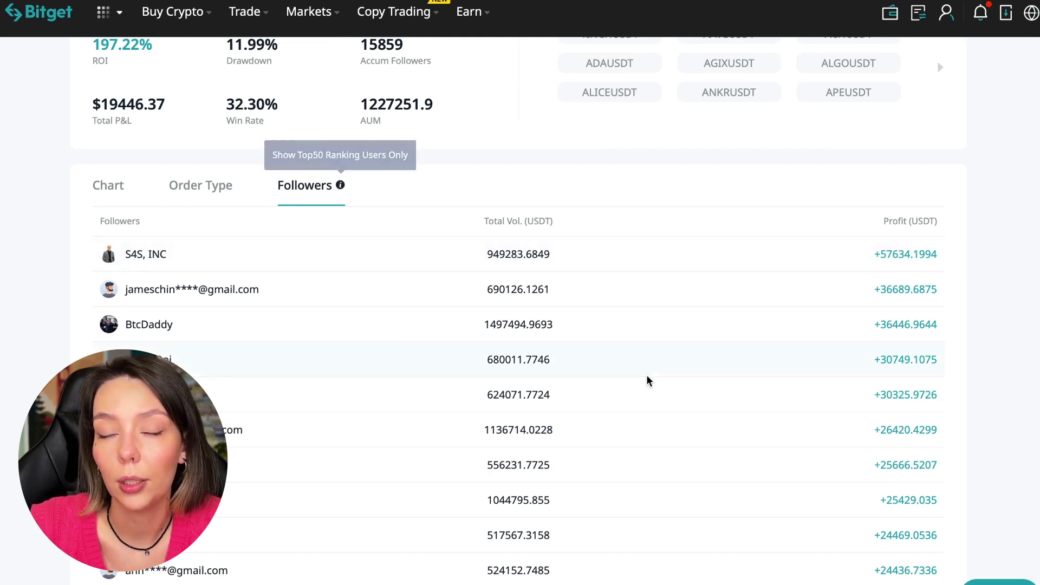
scroll(647, 380, down, 3)
click(891, 402)
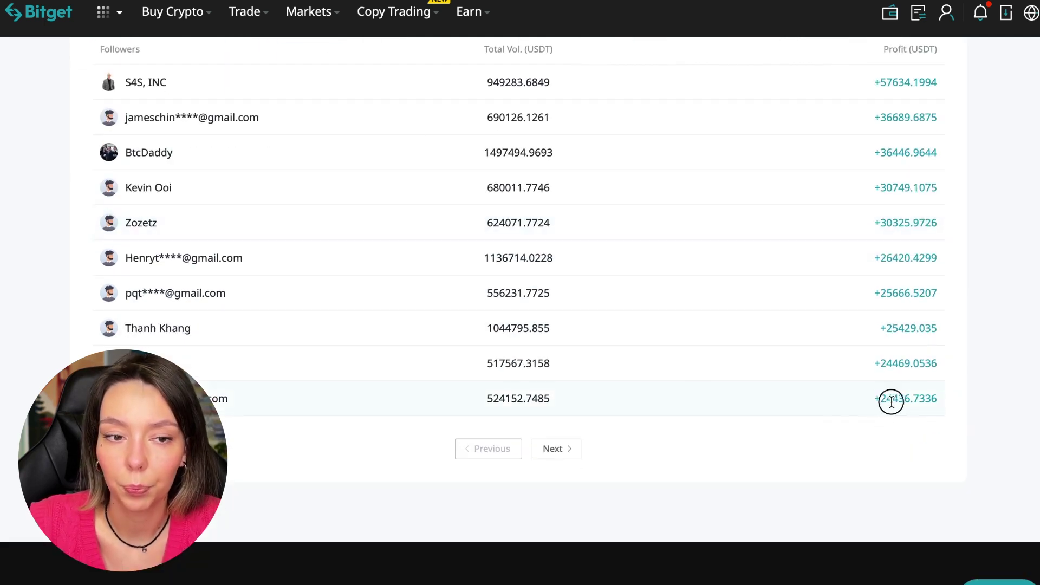
drag(891, 402, 987, 401)
click(982, 388)
scroll(711, 182, up, 2)
scroll(711, 183, up, 2)
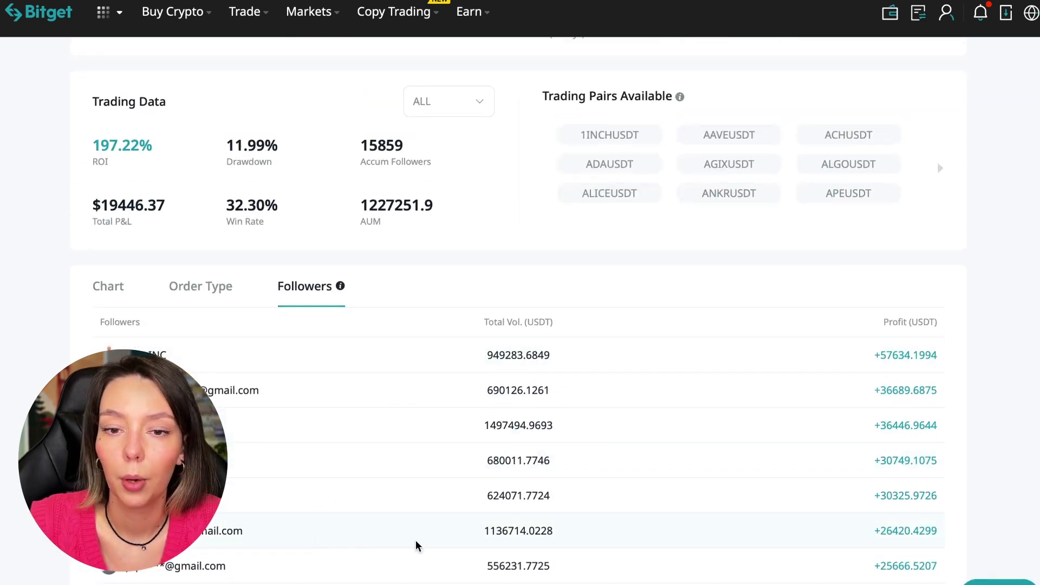
Step: Page twice through closed order history, then show current Copy Trade positions
click(199, 289)
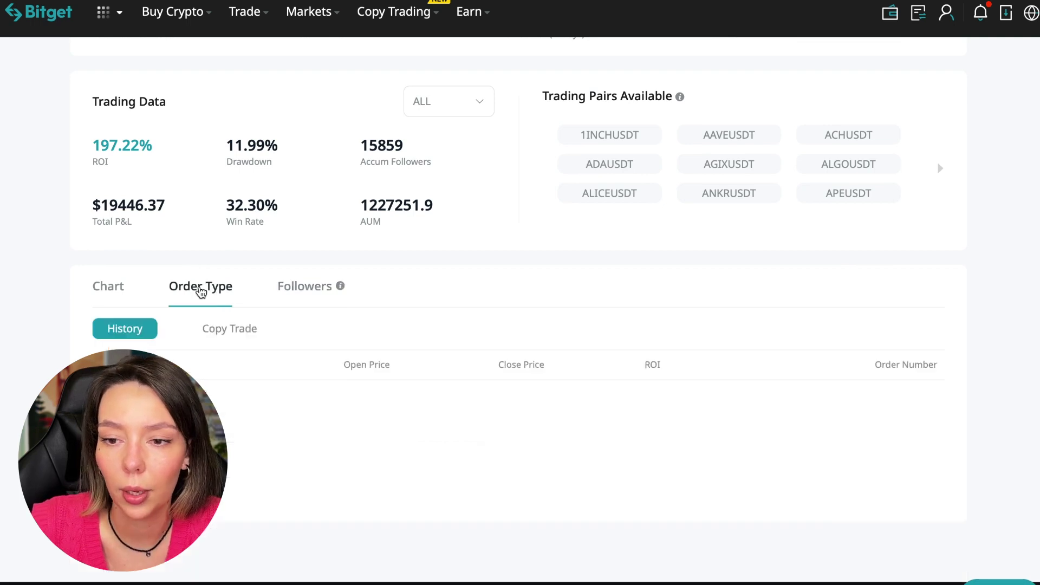
scroll(678, 301, down, 2)
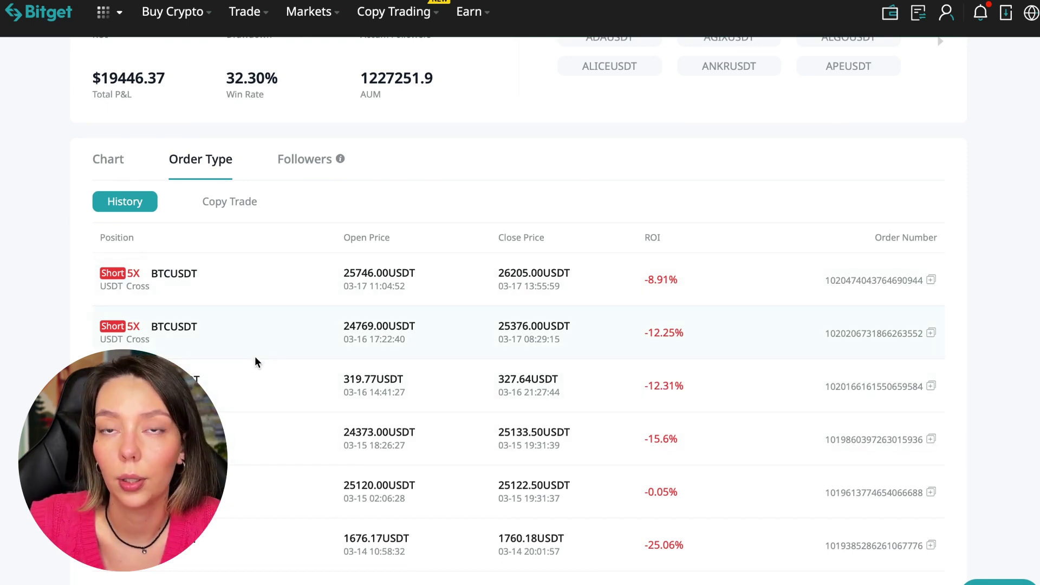
scroll(284, 376, down, 2)
scroll(283, 376, down, 3)
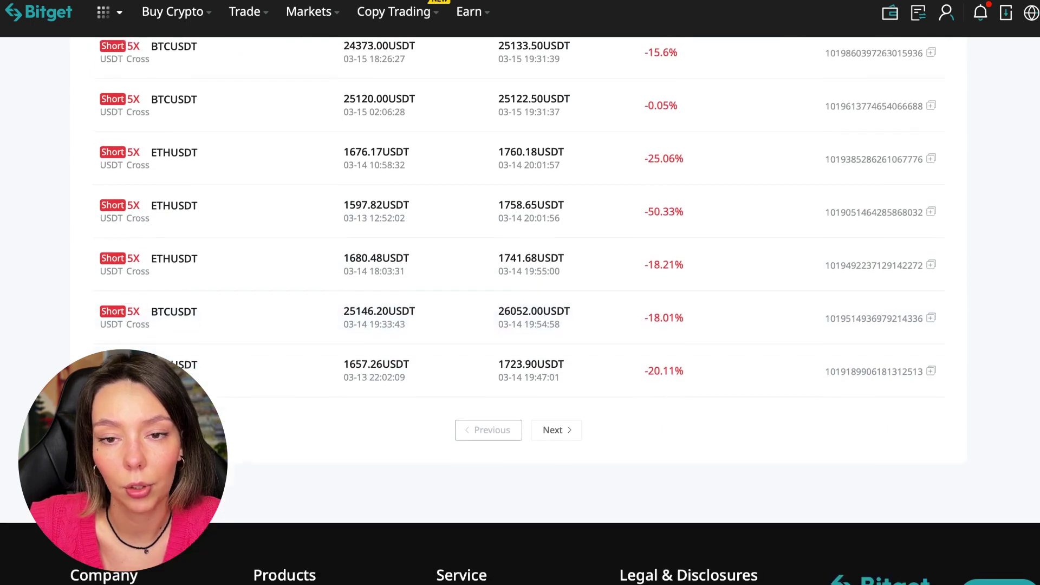
click(560, 433)
scroll(379, 332, up, 2)
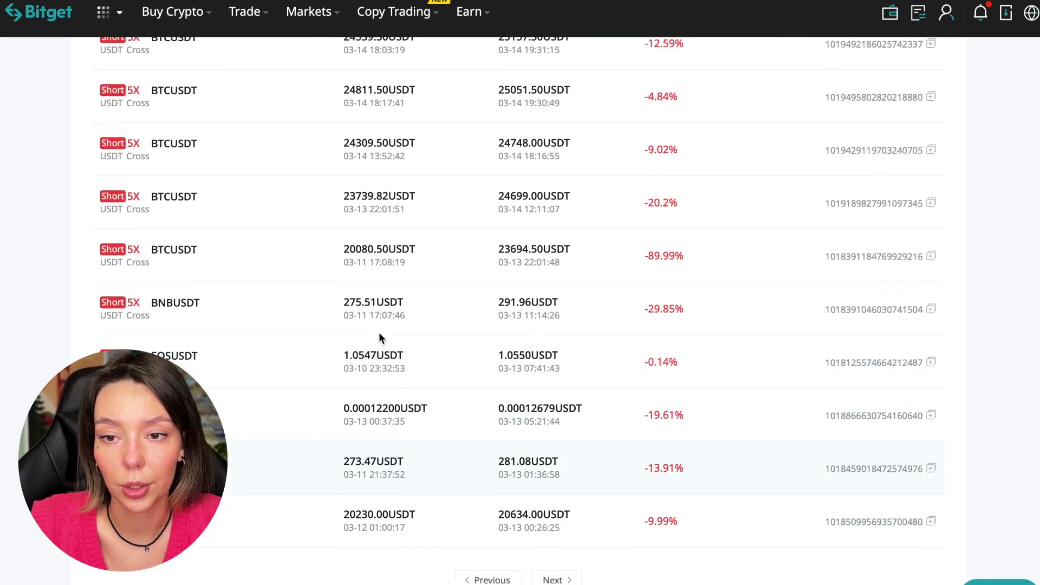
scroll(379, 332, up, 3)
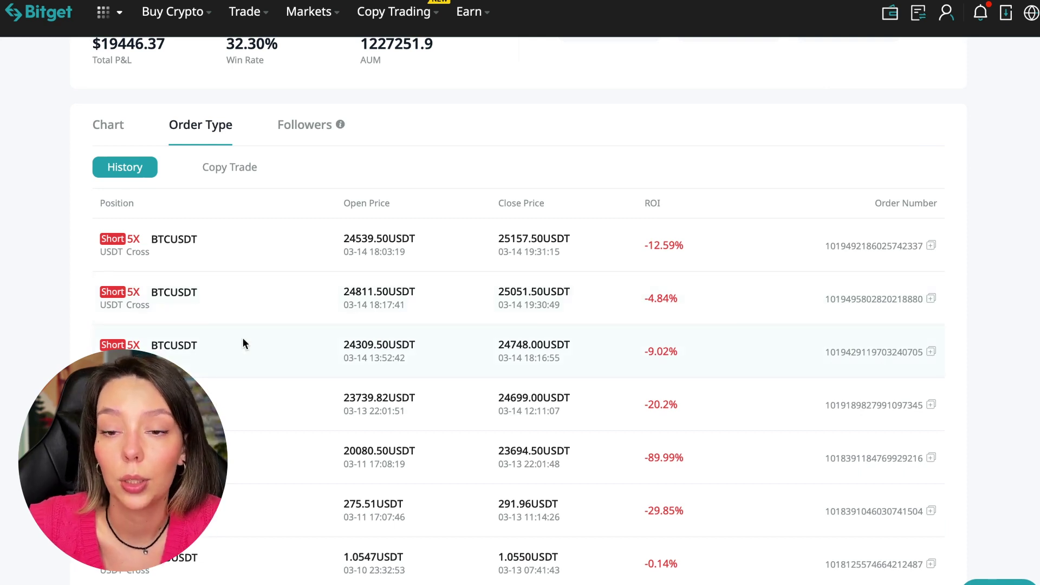
scroll(243, 342, down, 1)
scroll(243, 343, down, 3)
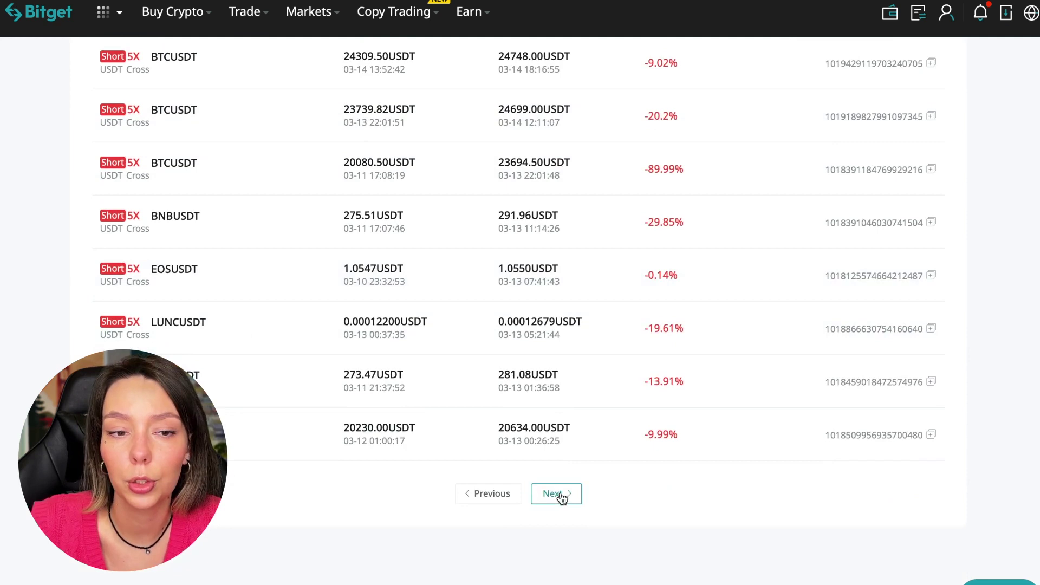
click(561, 497)
scroll(329, 311, up, 2)
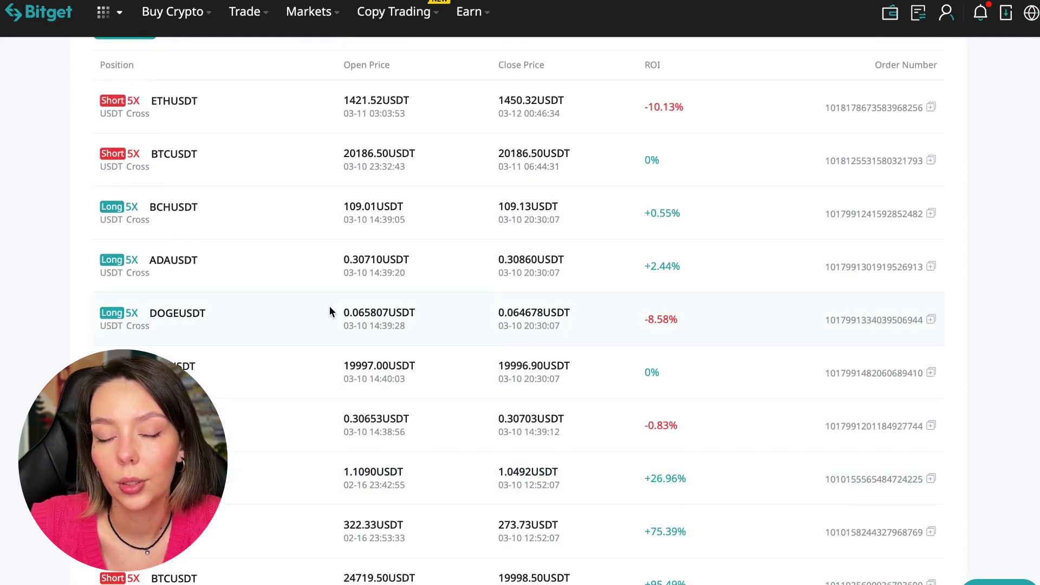
scroll(330, 307, up, 1)
scroll(329, 308, down, 2)
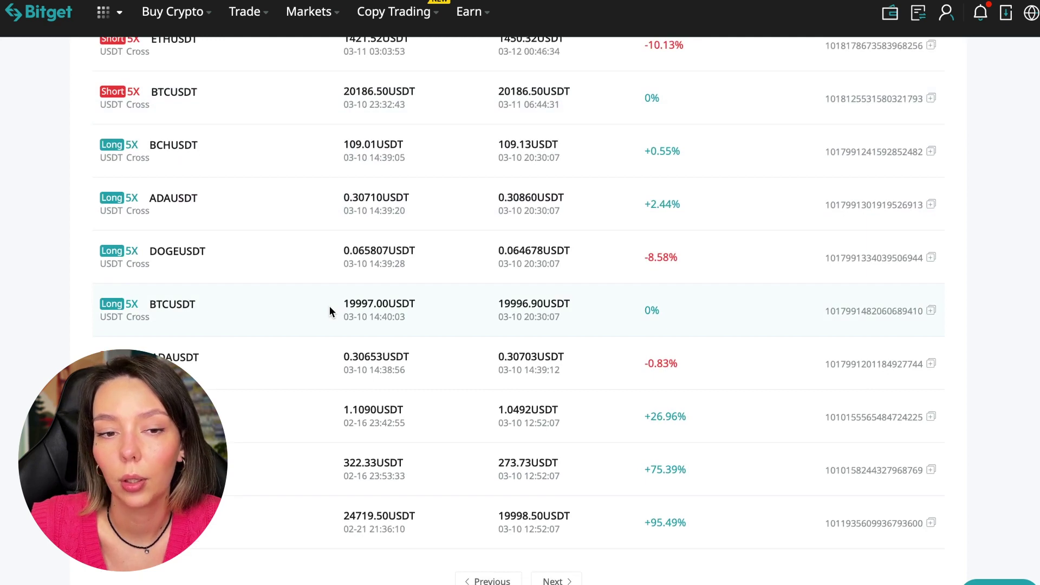
scroll(758, 424, down, 2)
drag(689, 398, 634, 390)
click(705, 401)
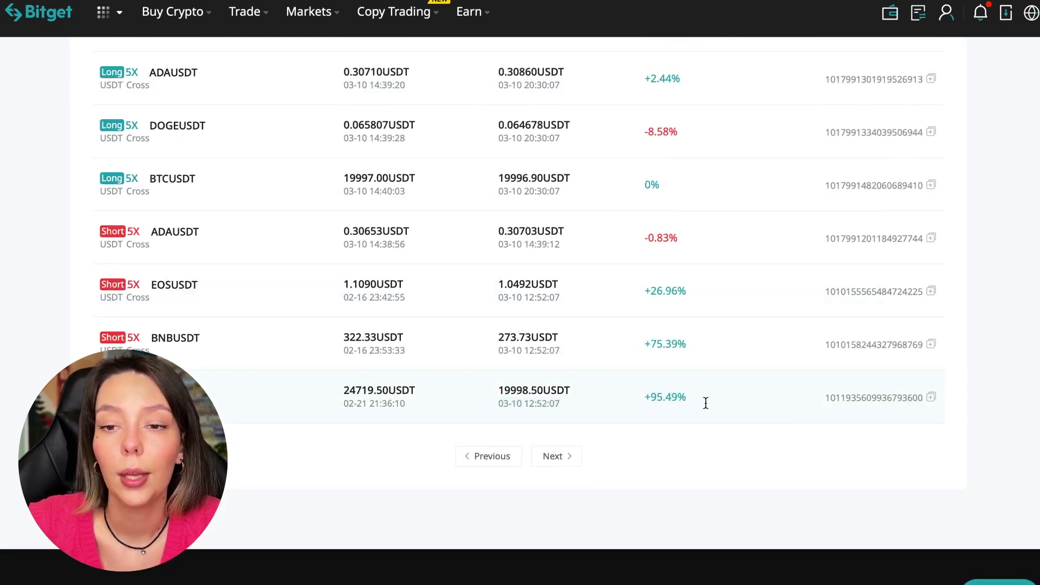
scroll(722, 344, up, 10)
scroll(422, 438, down, 2)
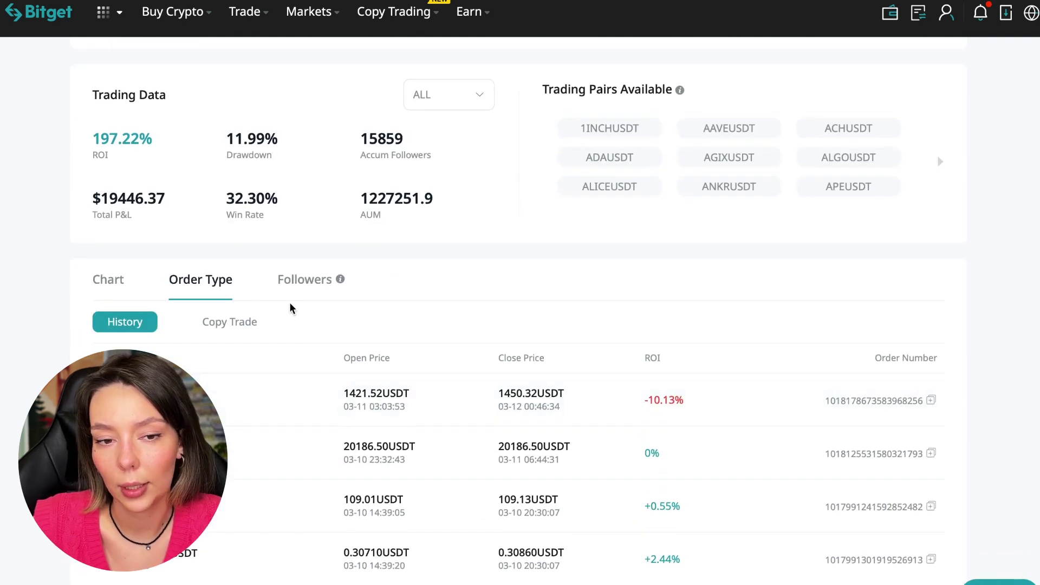
click(246, 323)
scroll(473, 355, down, 2)
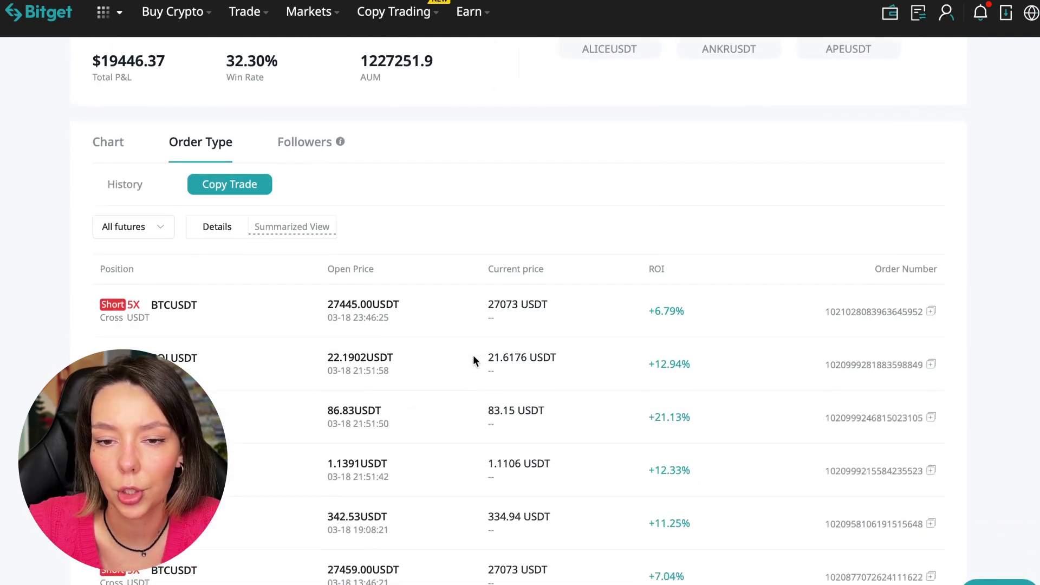
scroll(524, 438, down, 1)
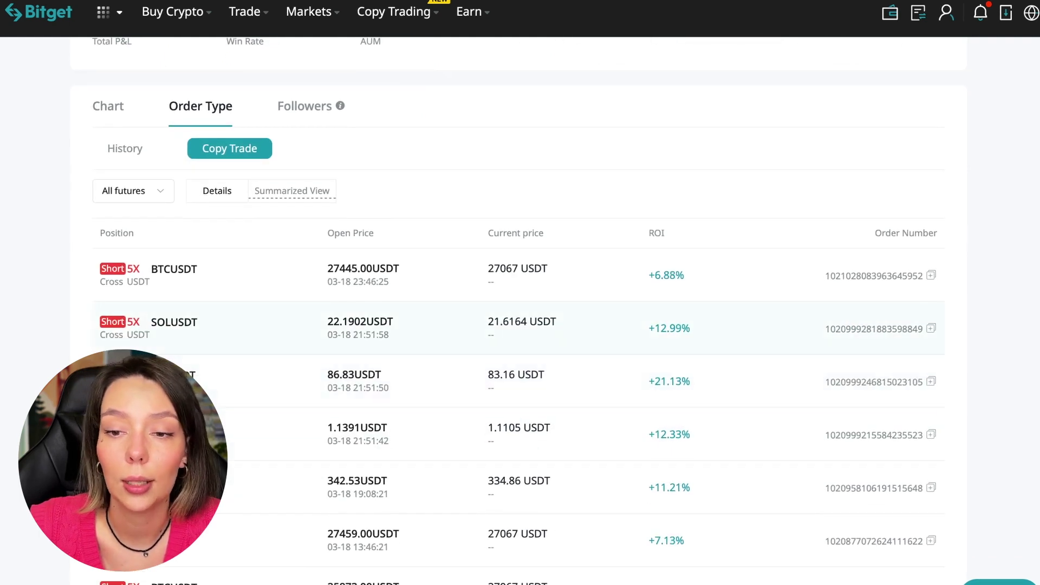
scroll(282, 446, down, 4)
scroll(282, 445, down, 3)
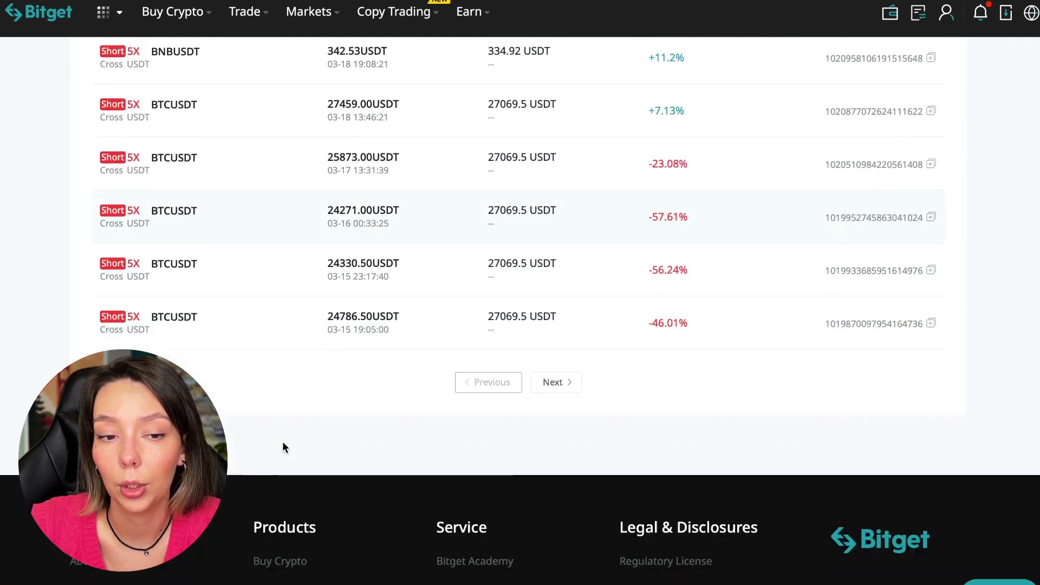
scroll(282, 446, up, 3)
scroll(283, 446, up, 2)
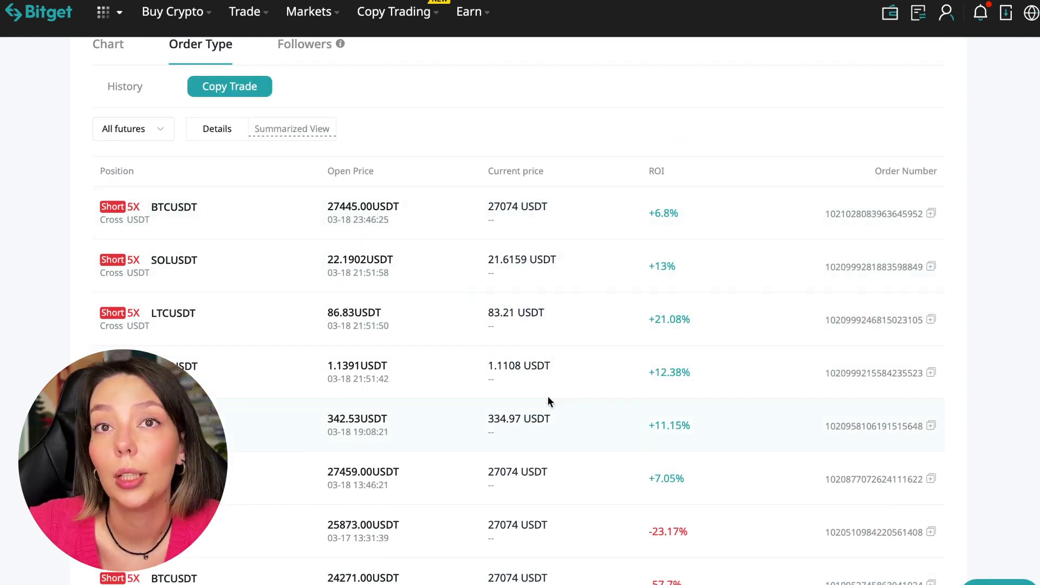
scroll(566, 384, up, 3)
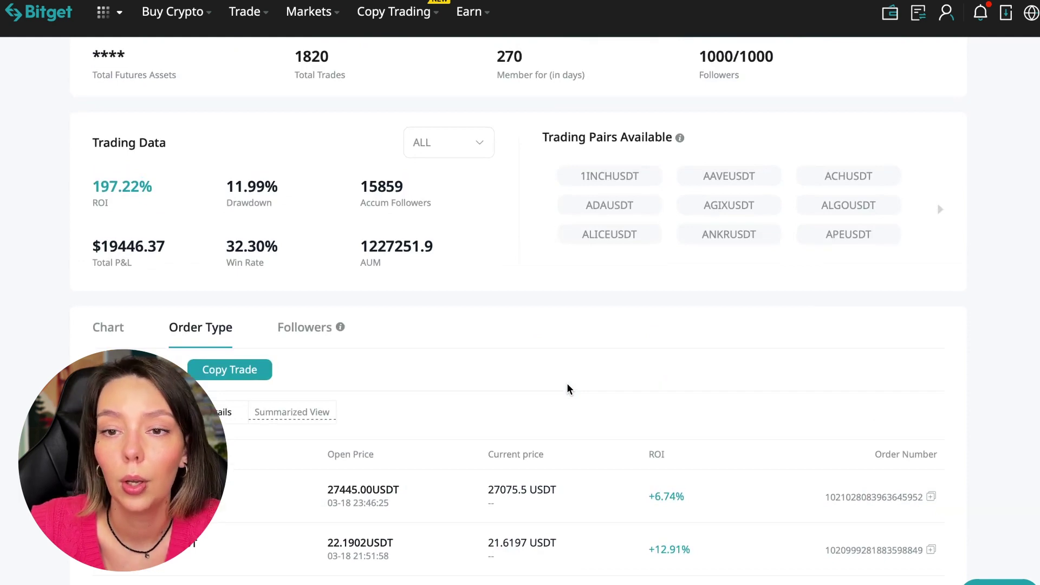
scroll(568, 389, up, 2)
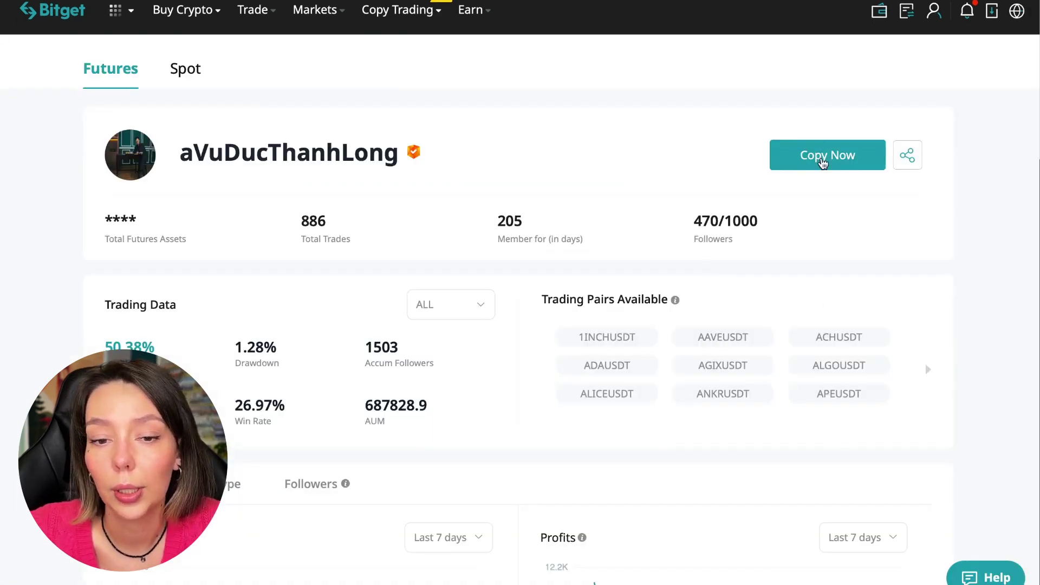
click(820, 158)
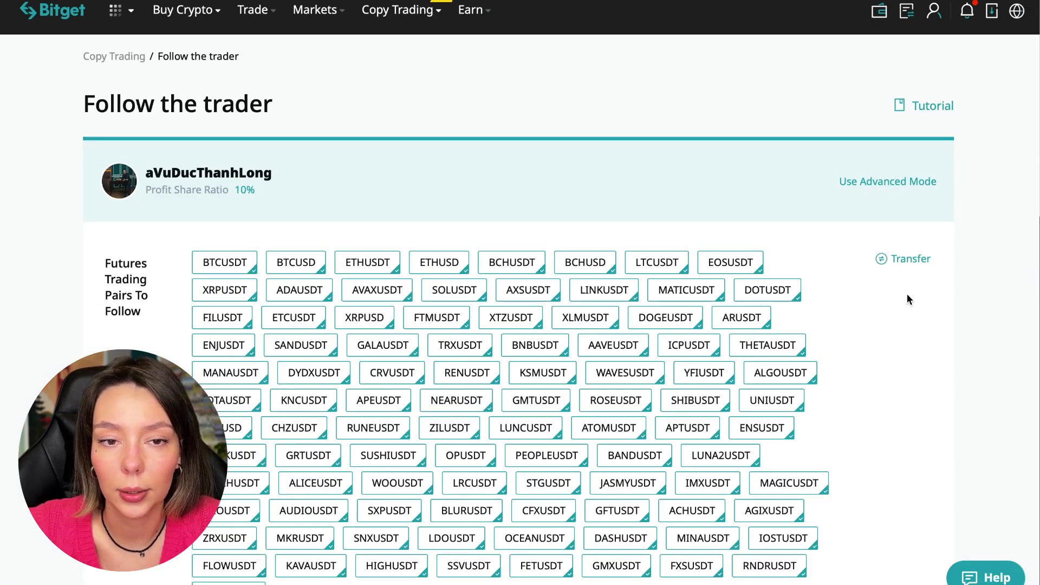
click(888, 189)
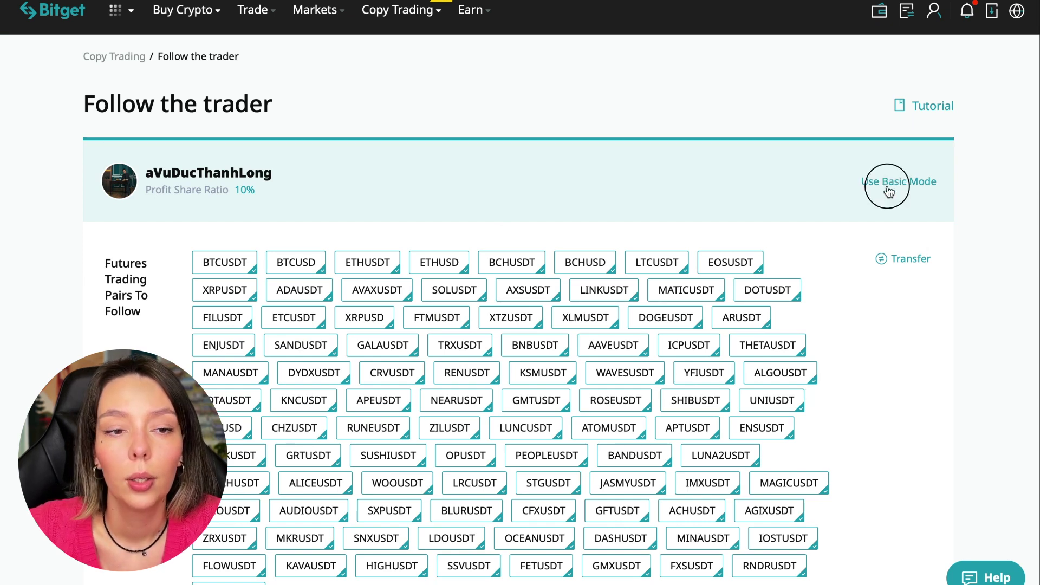
scroll(826, 273, down, 4)
scroll(826, 273, up, 2)
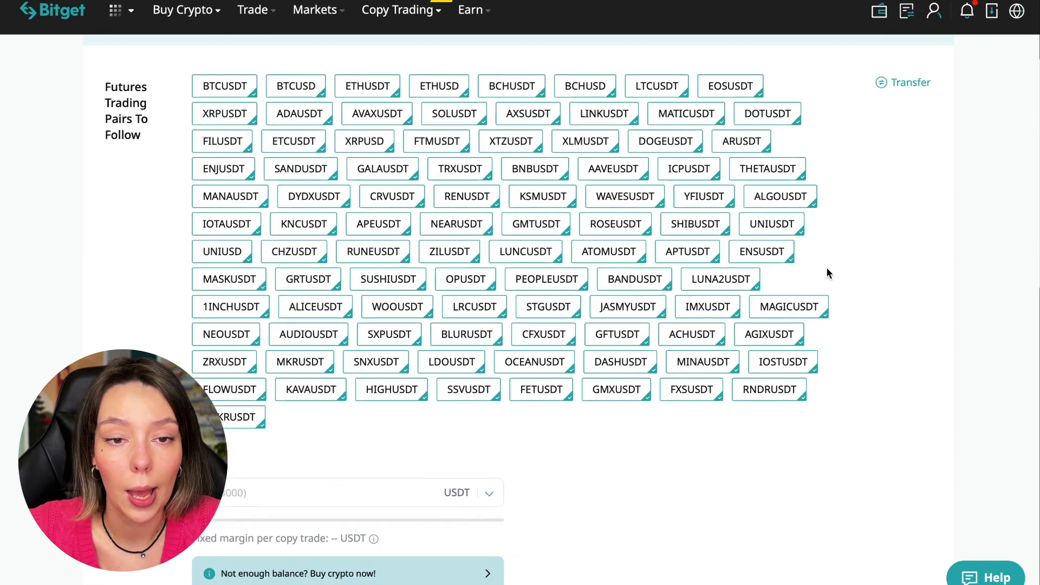
scroll(826, 273, up, 1)
click(891, 135)
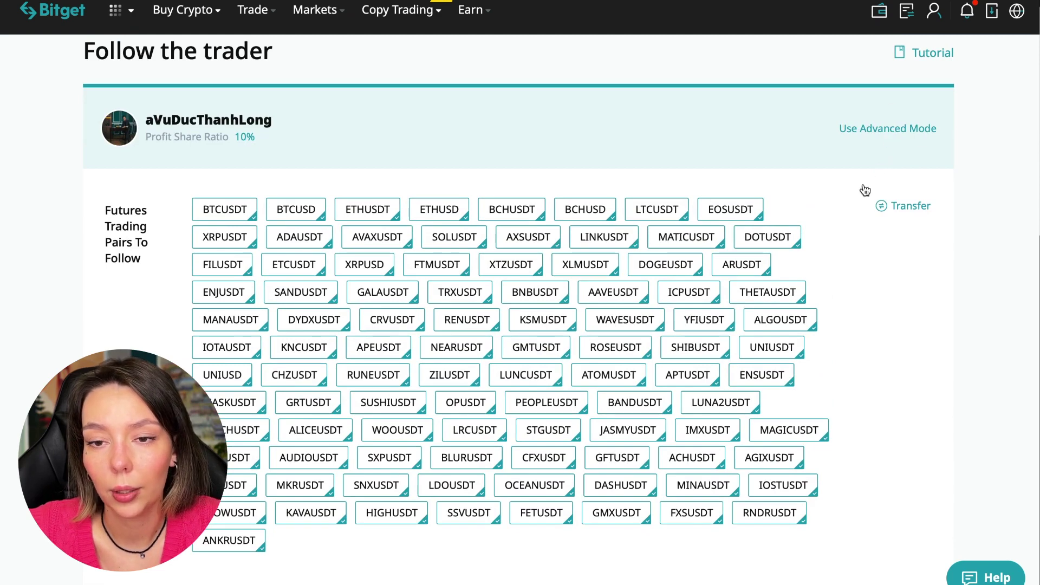
scroll(864, 190, down, 5)
scroll(854, 206, up, 5)
scroll(513, 546, down, 10)
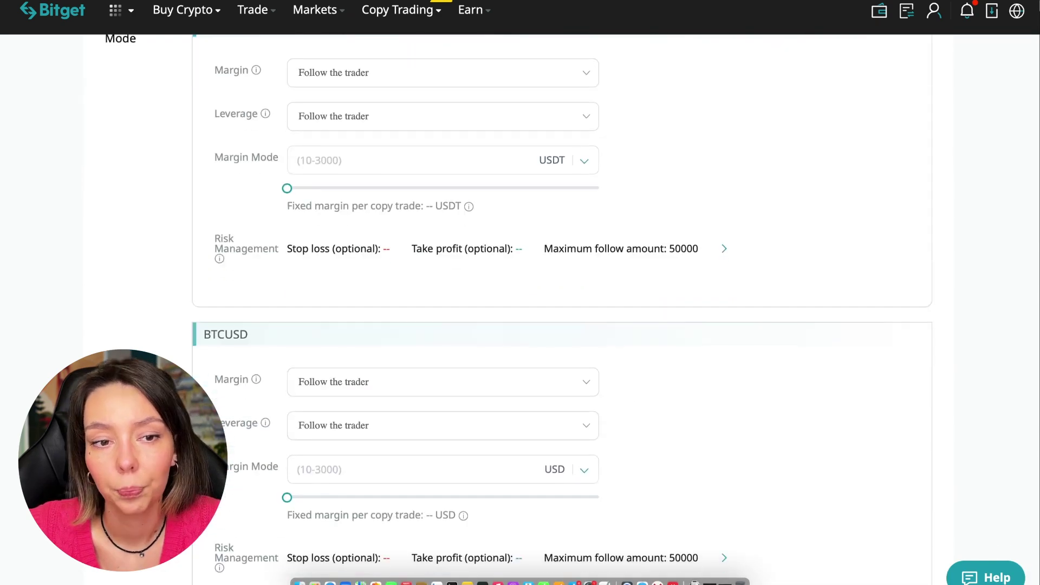
scroll(514, 355, down, 5)
scroll(514, 355, down, 2)
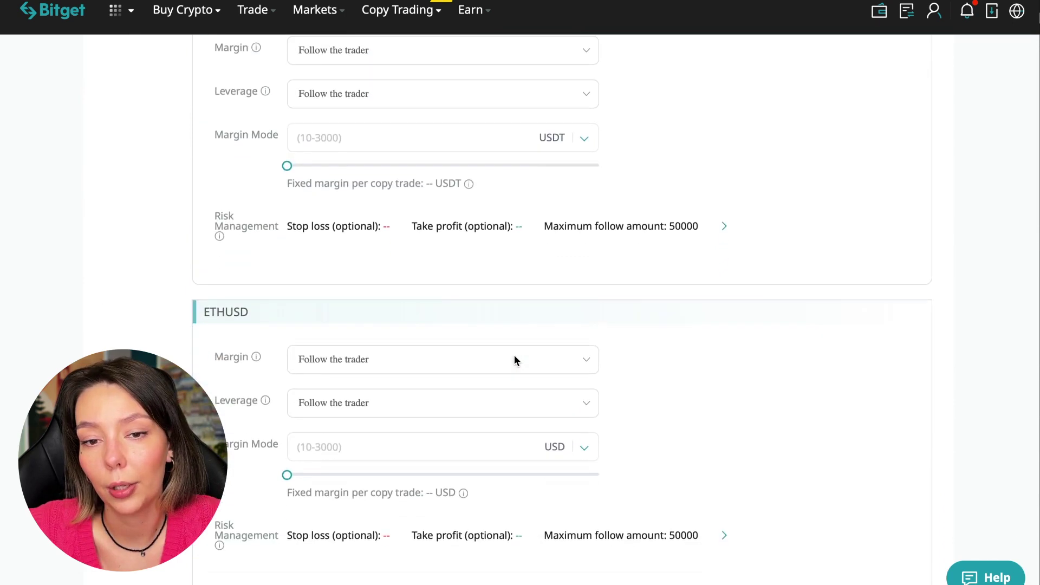
scroll(675, 381, down, 3)
scroll(675, 381, up, 1)
scroll(675, 380, up, 15)
scroll(675, 381, down, 1)
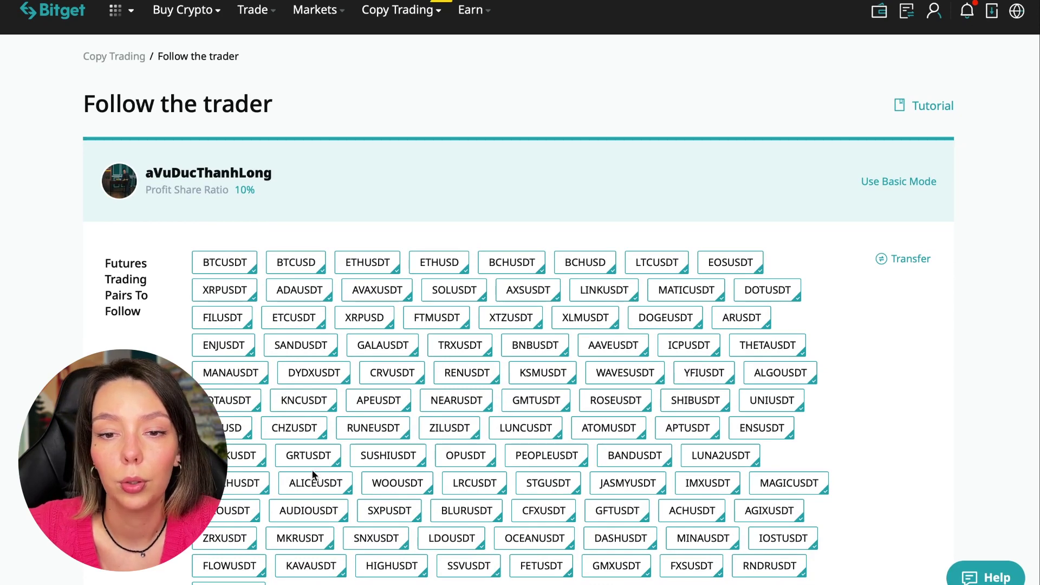
scroll(878, 460, down, 3)
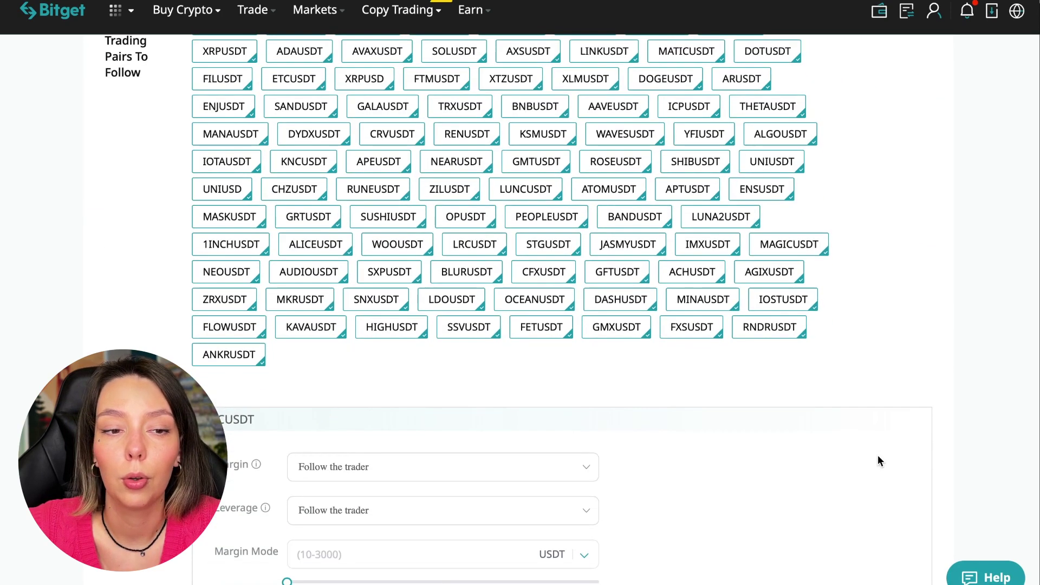
scroll(878, 460, down, 1)
scroll(878, 455, up, 5)
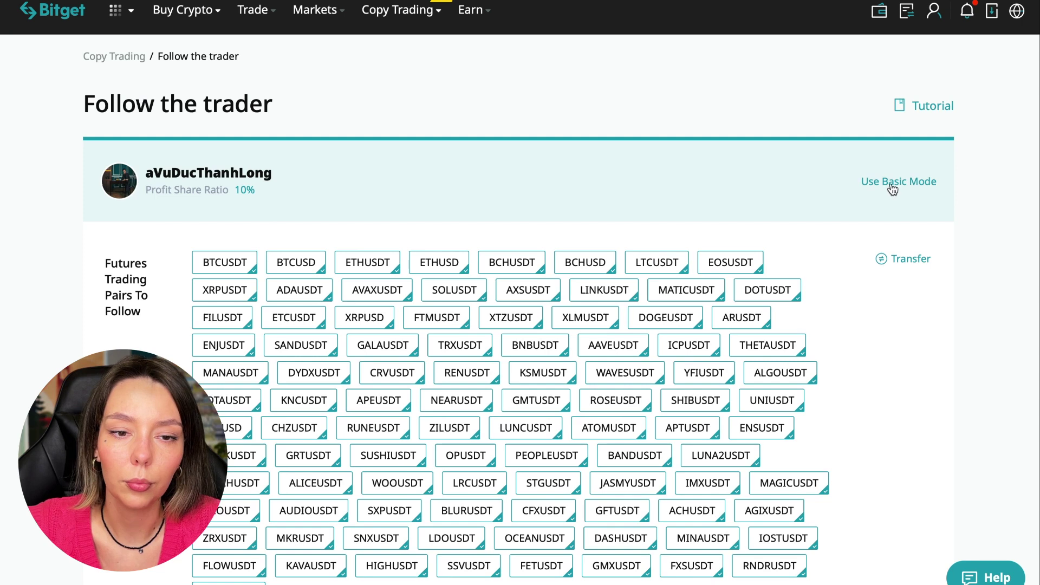
click(890, 186)
scroll(864, 345, down, 3)
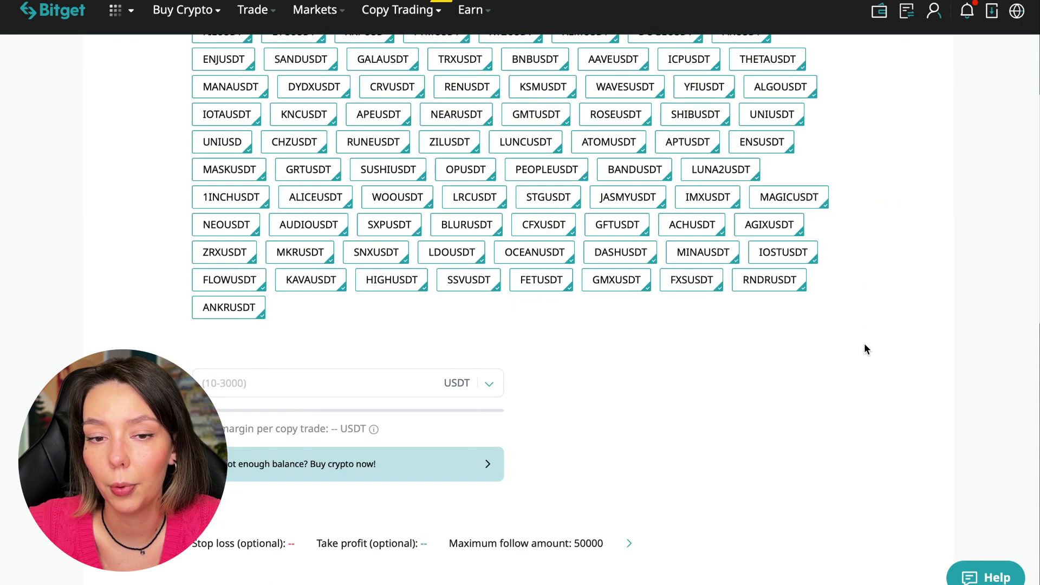
scroll(865, 344, up, 3)
scroll(865, 343, down, 4)
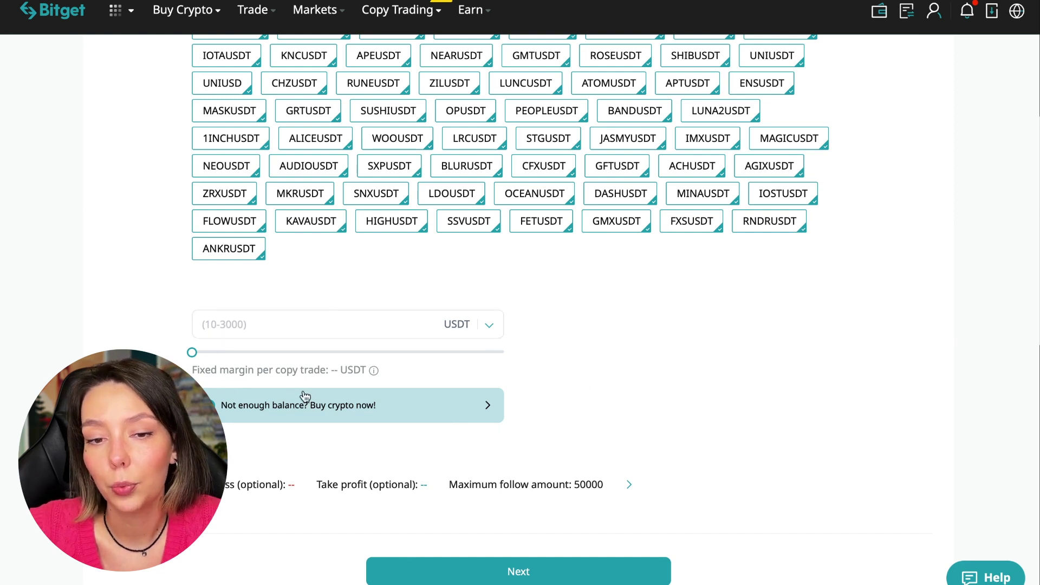
Step: Enter 10 USDT in the 10-3000 fixed margin field for all followed pairs
click(292, 328)
text(10)
click(624, 372)
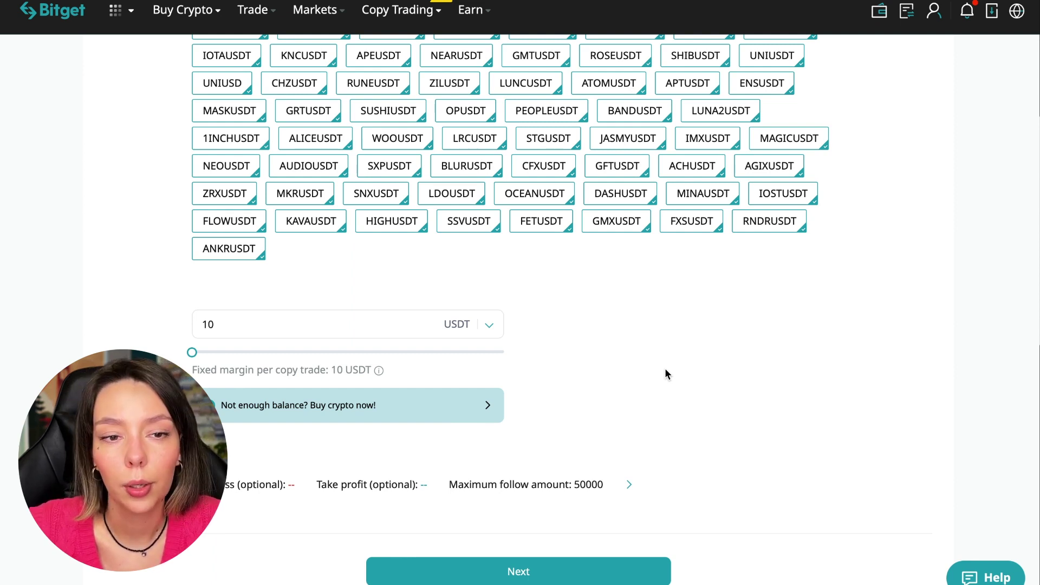
scroll(664, 368, down, 1)
Step: In Risk Management, change maximum follow amount from 50000 to 30, leaving stop loss and take profit blank
click(665, 369)
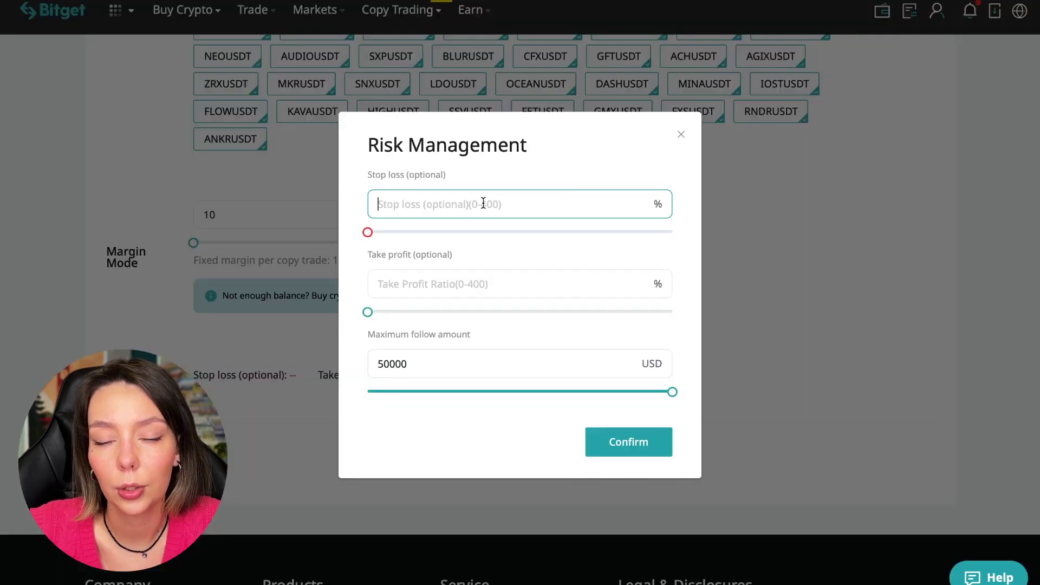
click(494, 285)
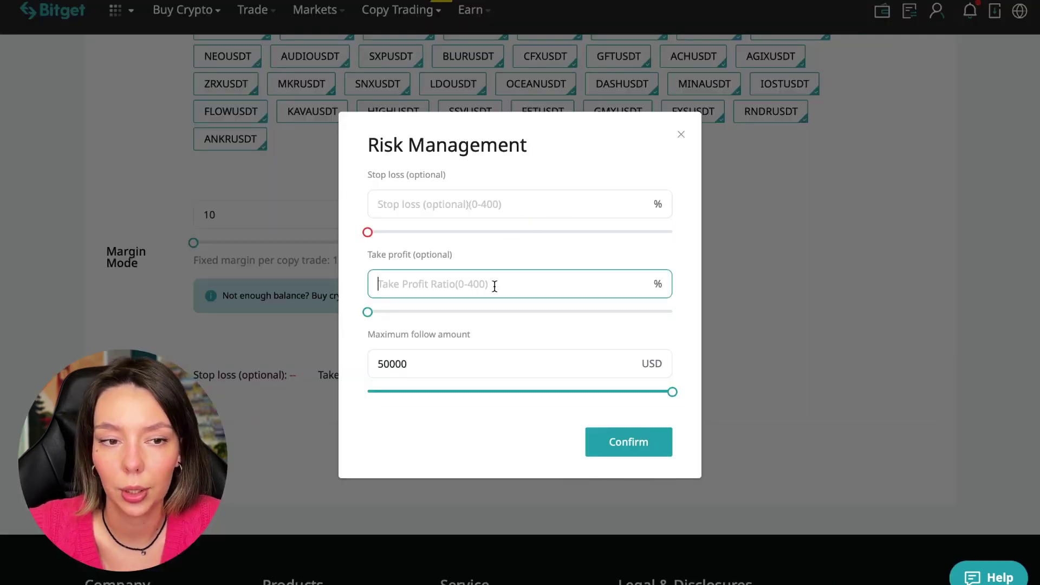
click(436, 329)
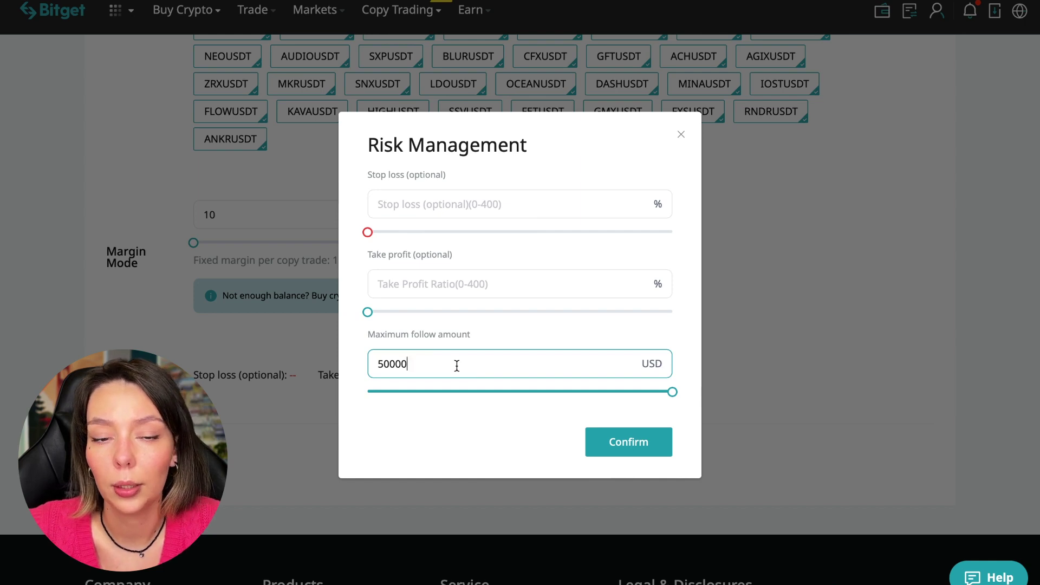
drag(673, 393, 343, 406)
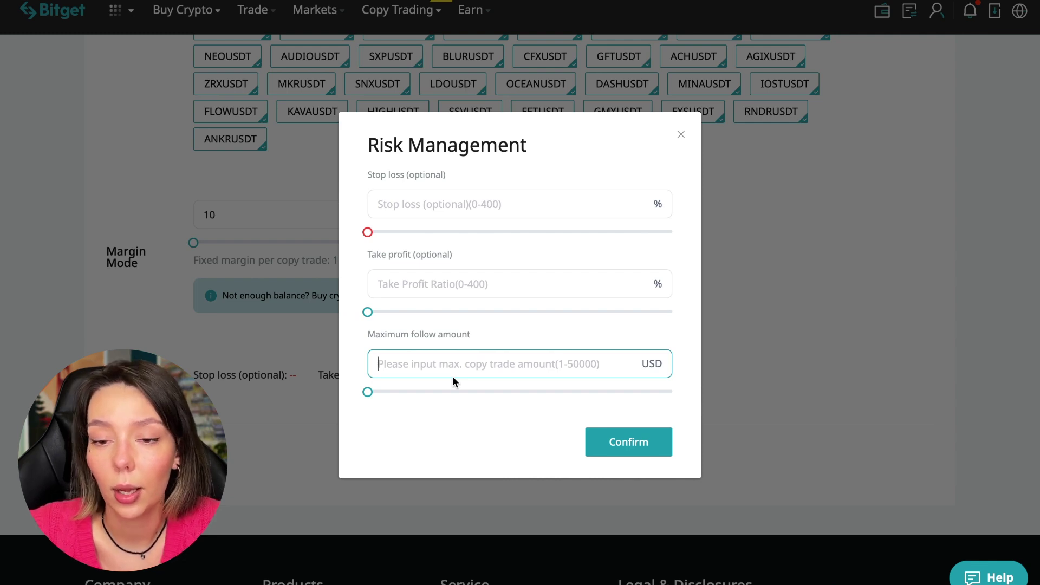
text(30)
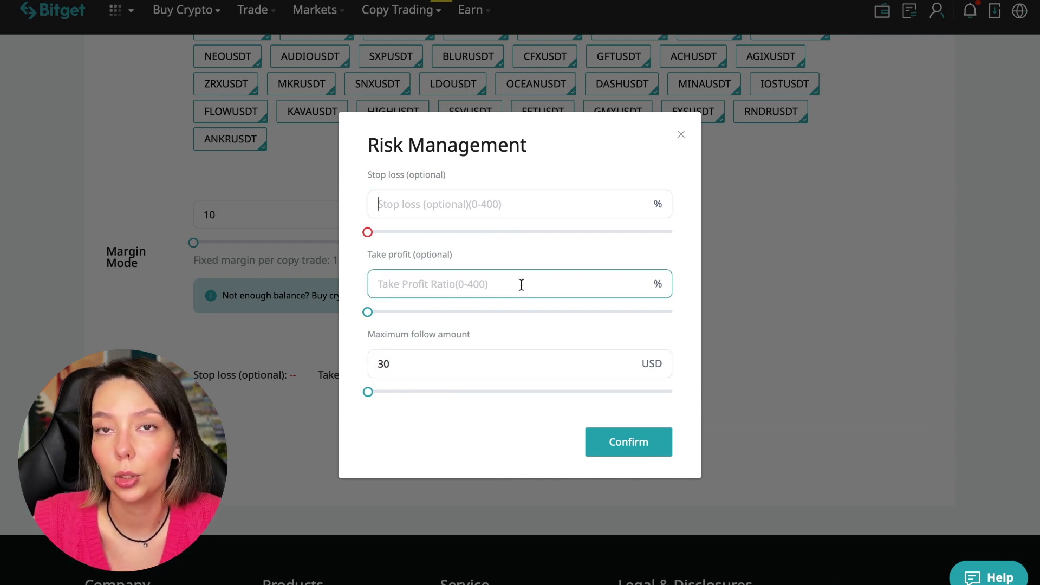
click(570, 208)
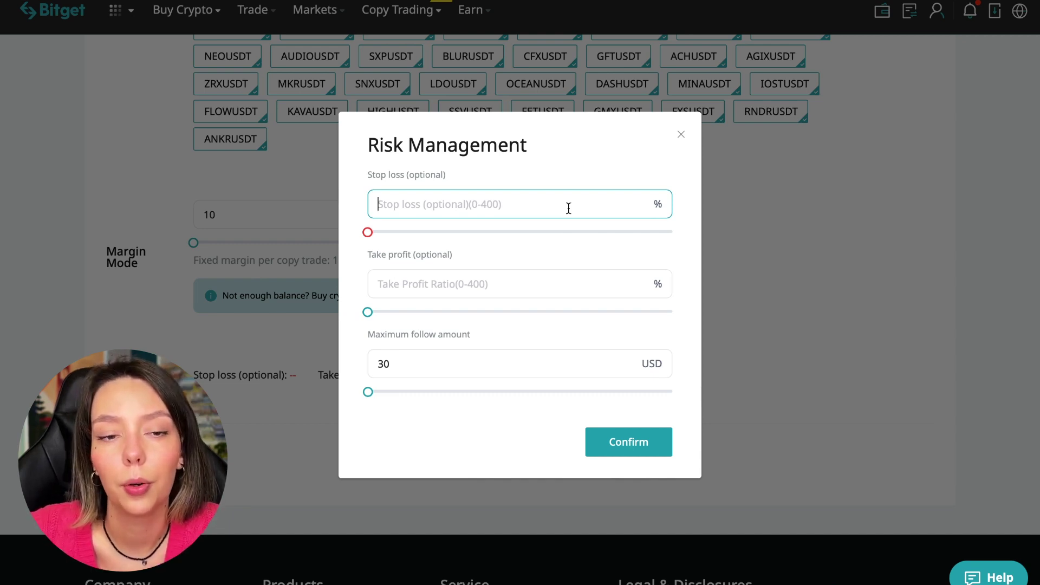
click(649, 453)
click(559, 476)
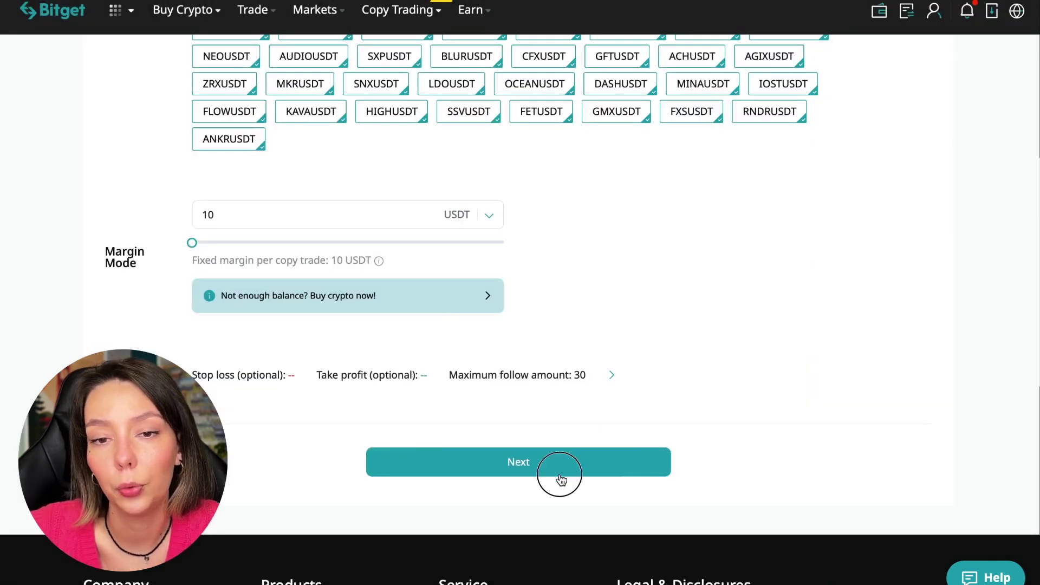
scroll(465, 326, down, 3)
scroll(466, 326, down, 3)
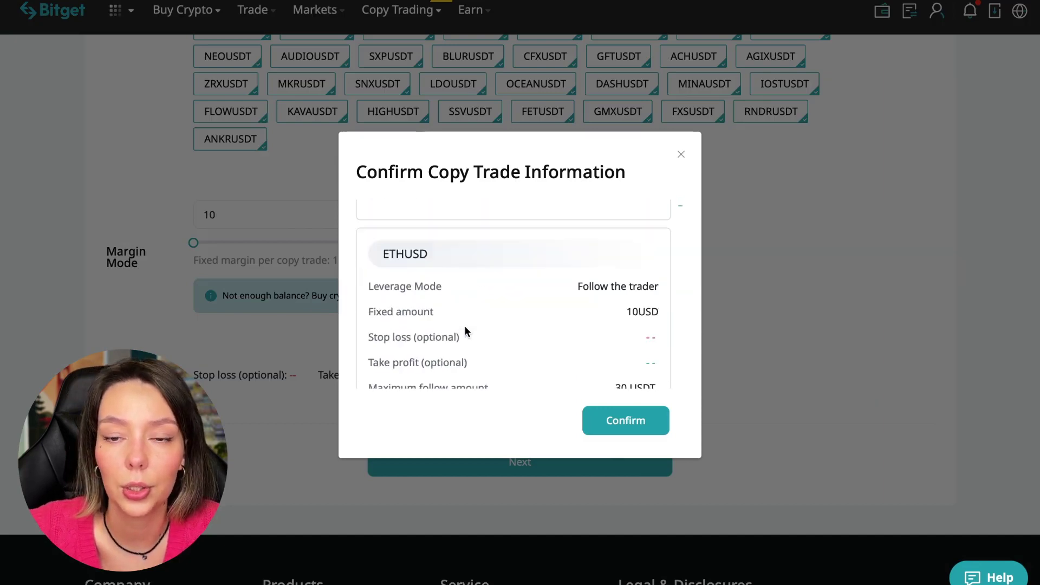
scroll(465, 326, down, 3)
scroll(465, 326, down, 3)
scroll(465, 326, down, 3)
scroll(464, 331, down, 3)
click(637, 425)
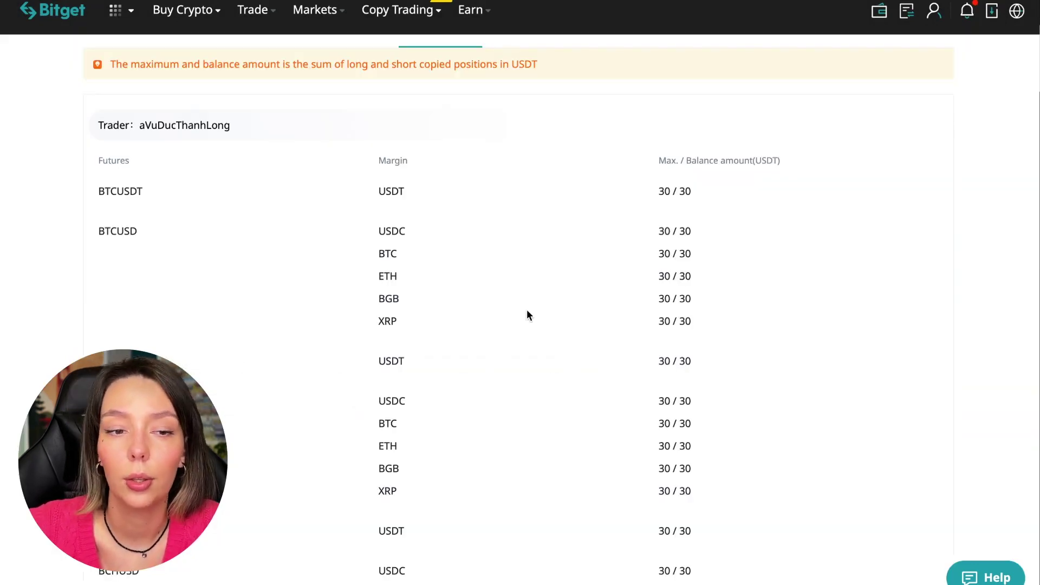
scroll(520, 358, down, 3)
scroll(516, 396, down, 4)
scroll(516, 396, up, 5)
scroll(515, 395, up, 2)
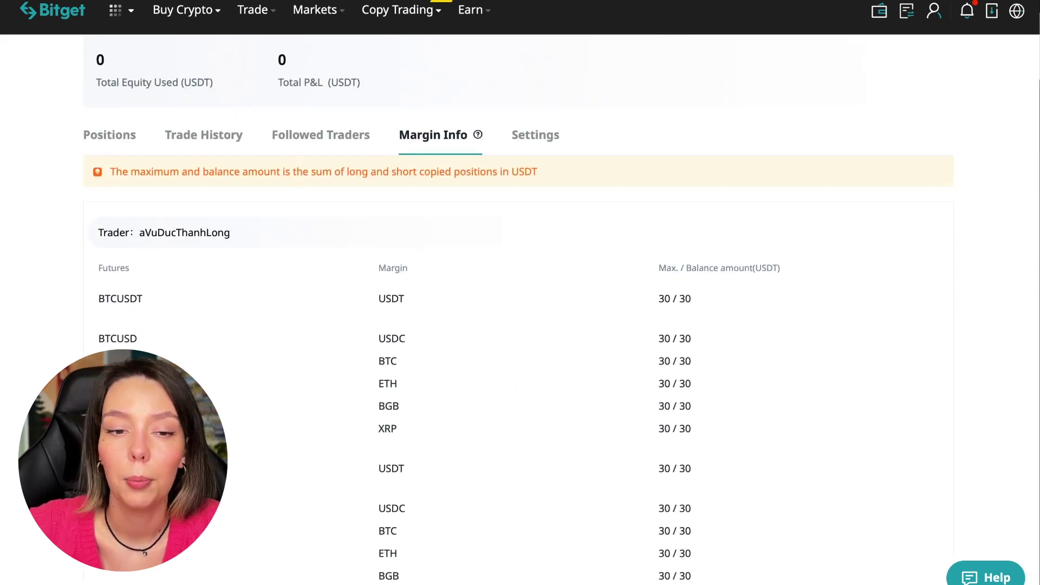
scroll(321, 474, up, 2)
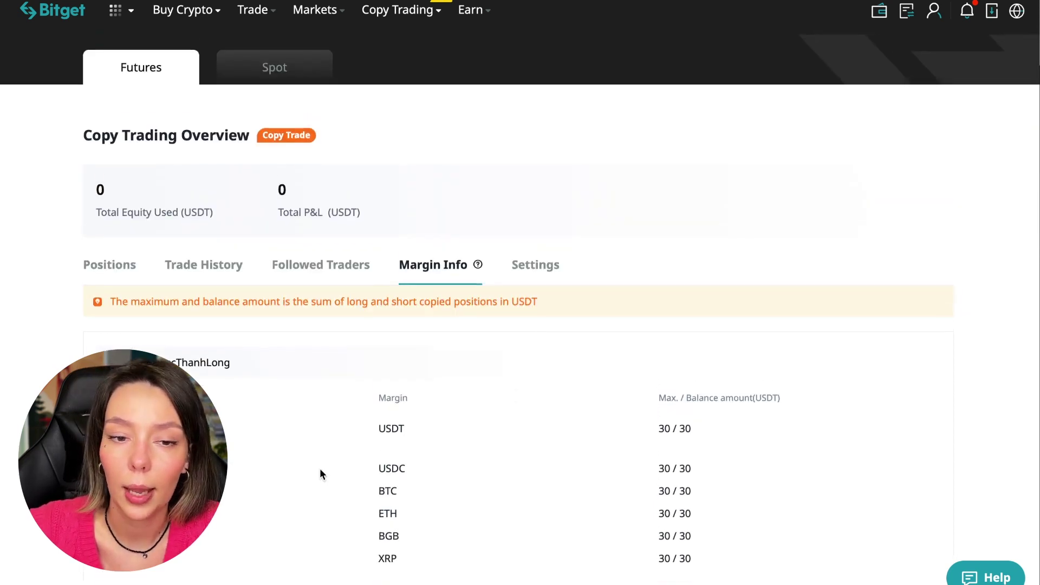
Step: Check the copy trading settings, then show the empty Positions list on the overview
click(552, 277)
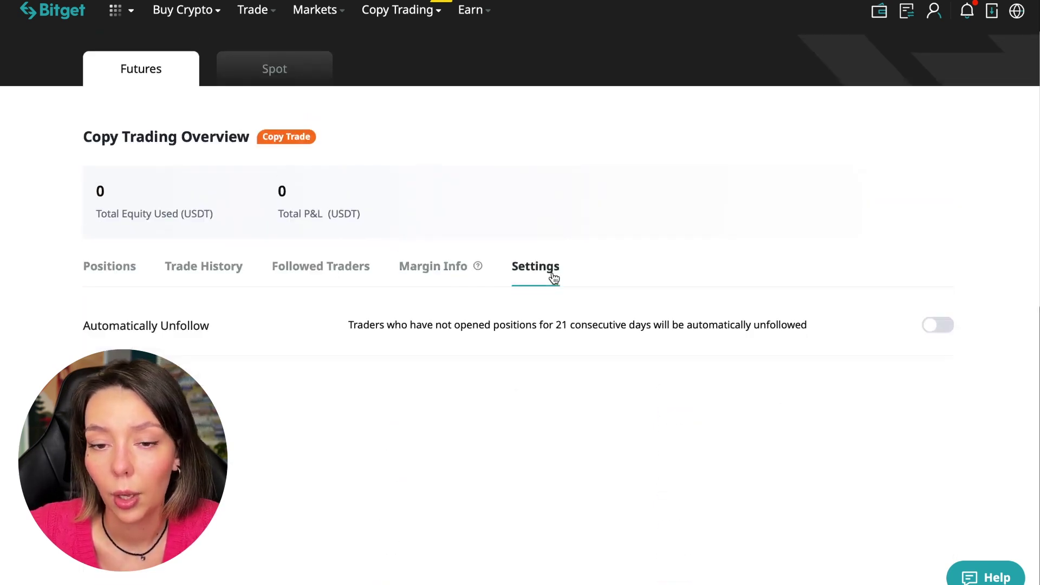
click(125, 270)
scroll(456, 342, up, 2)
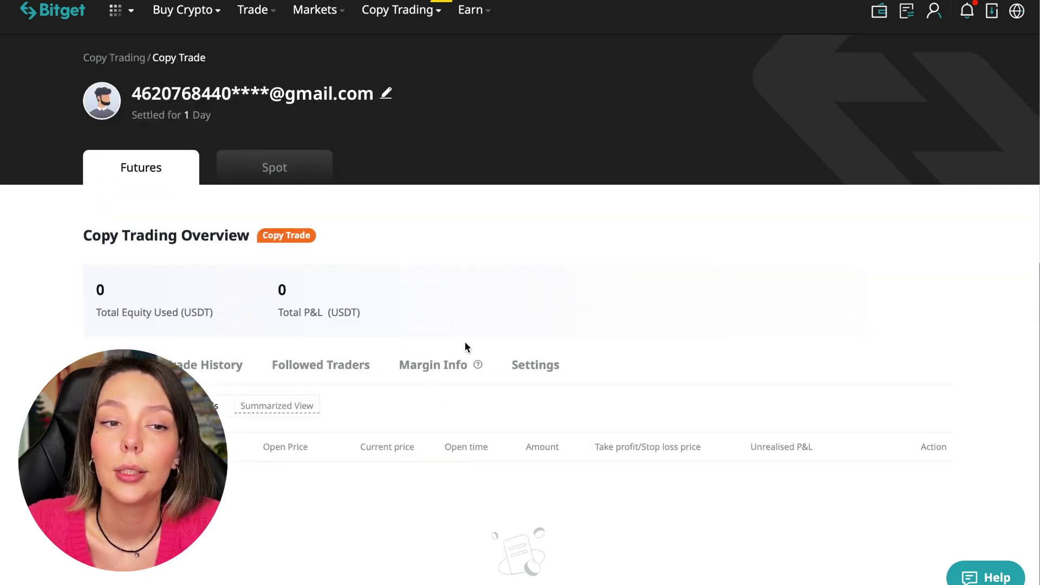